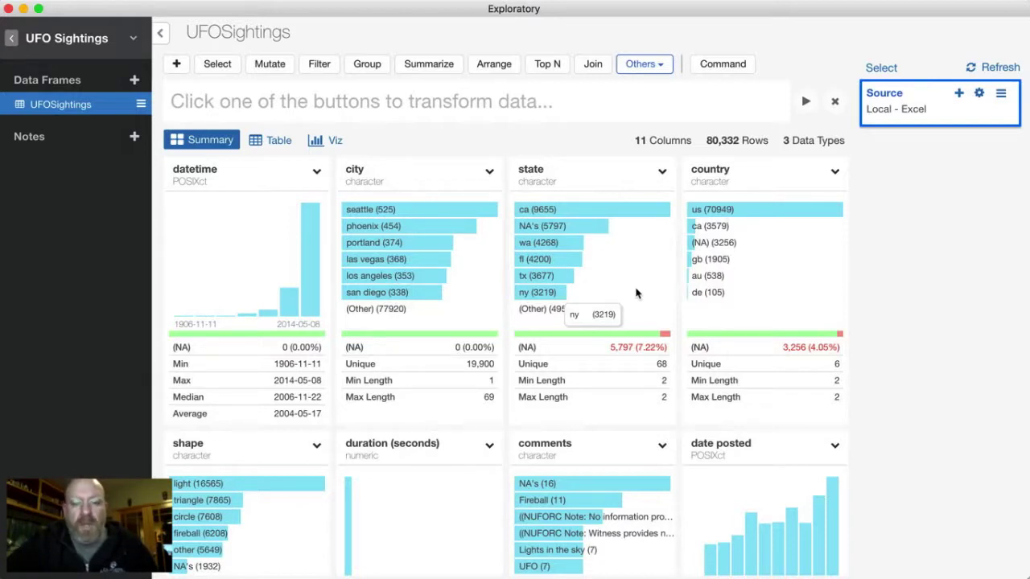
- Examine the column summaries of the UFOSightings data frame, from datetime and city down to shape, comments and date posted
scroll(636, 293, down, 1)
scroll(636, 293, up, 1)
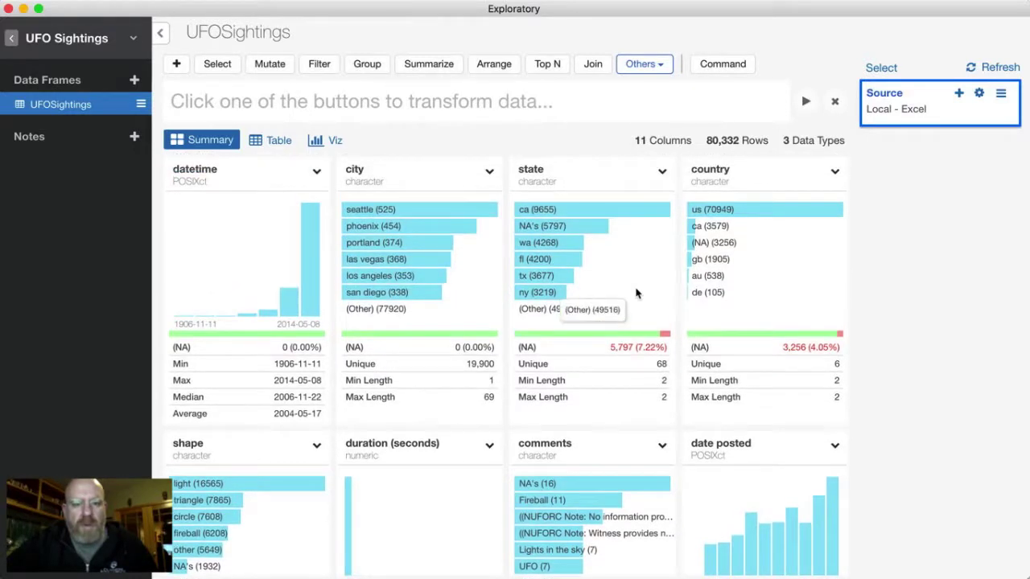
scroll(636, 293, down, 2)
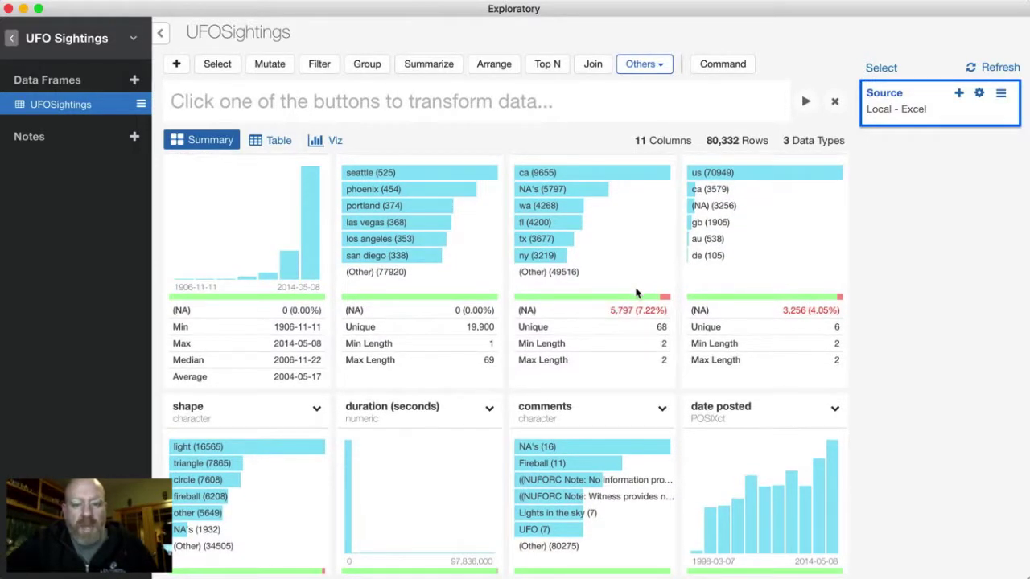
scroll(636, 293, down, 1)
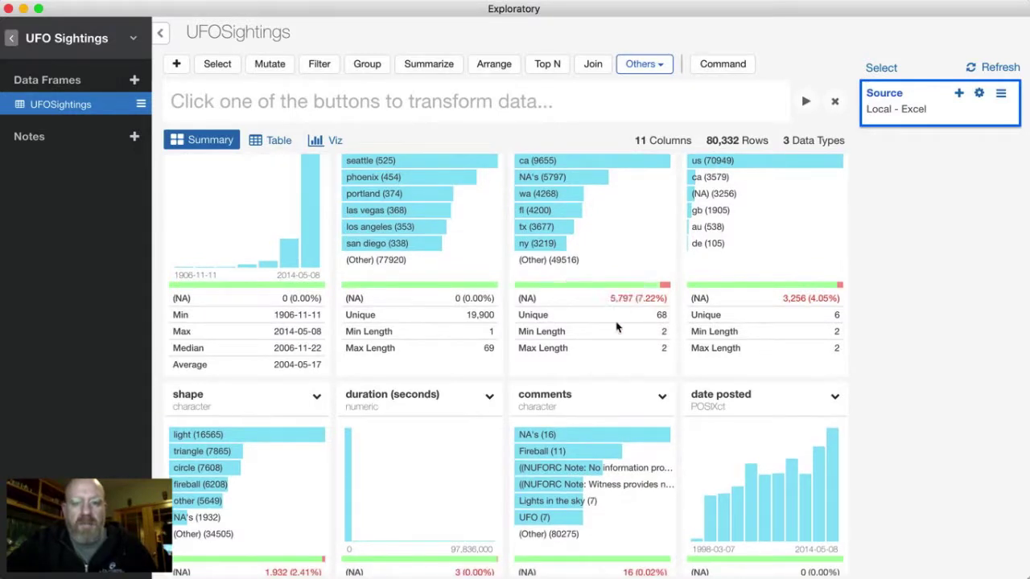
scroll(630, 228, up, 2)
scroll(630, 228, up, 1)
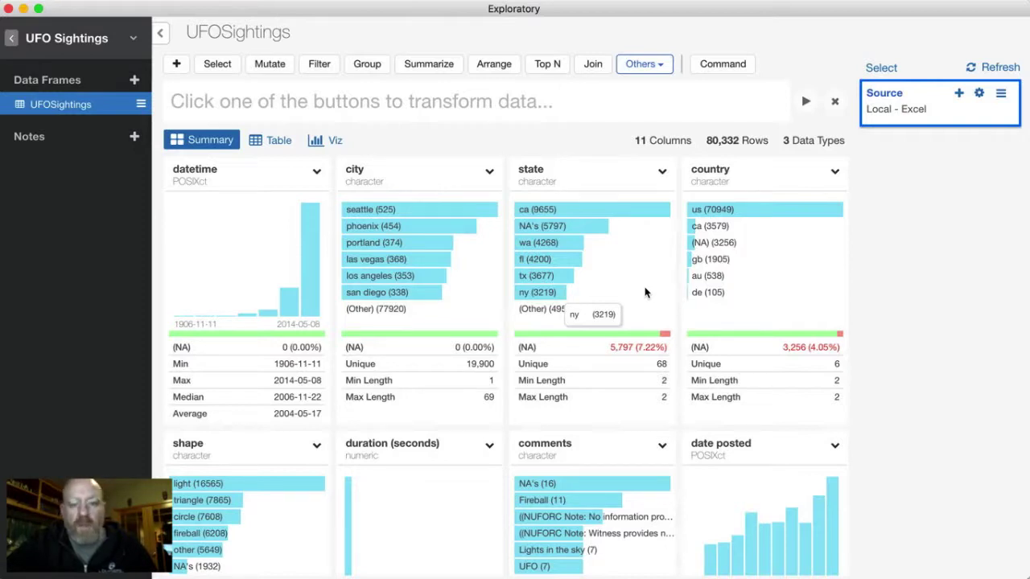
scroll(645, 293, down, 3)
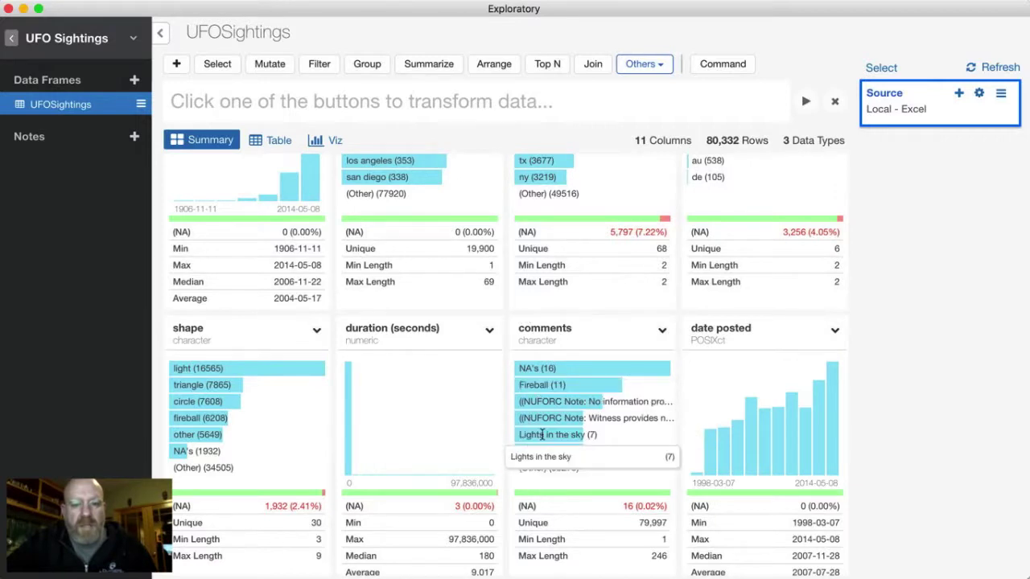
- Show the UFOSightings data as a table and read through the text entries in the comments column
click(271, 142)
scroll(473, 320, right, 10)
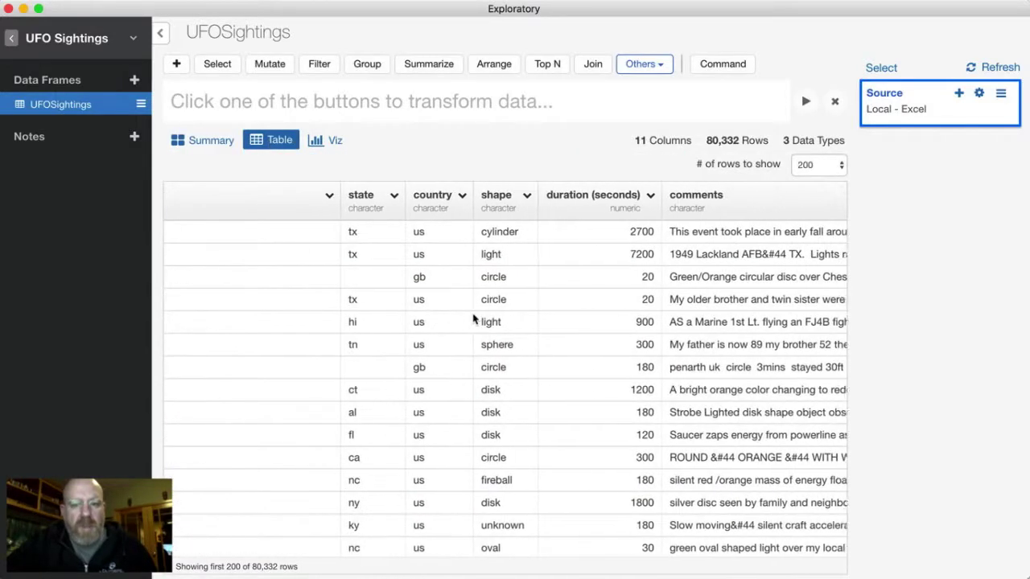
scroll(473, 320, right, 7)
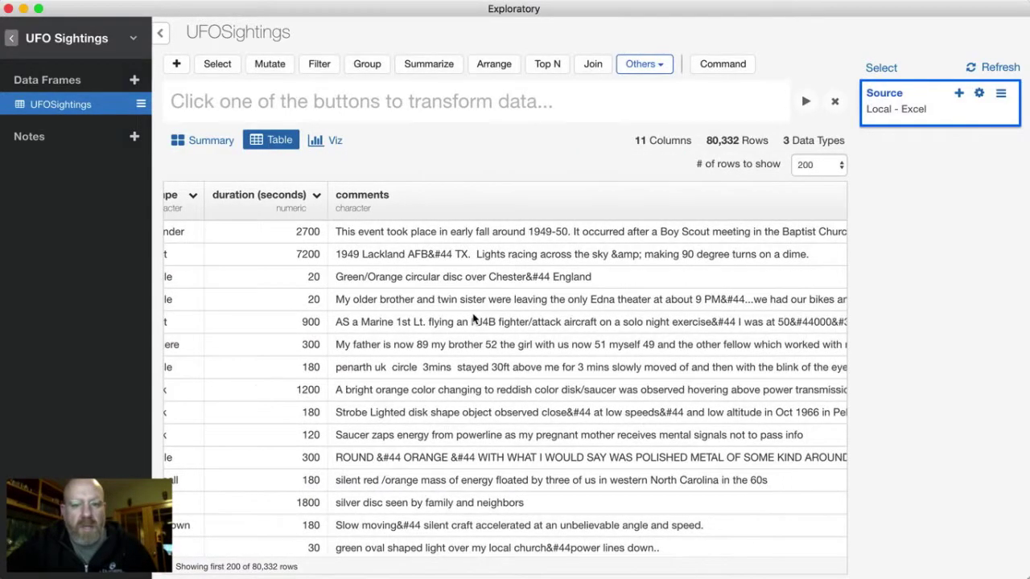
scroll(473, 319, right, 1)
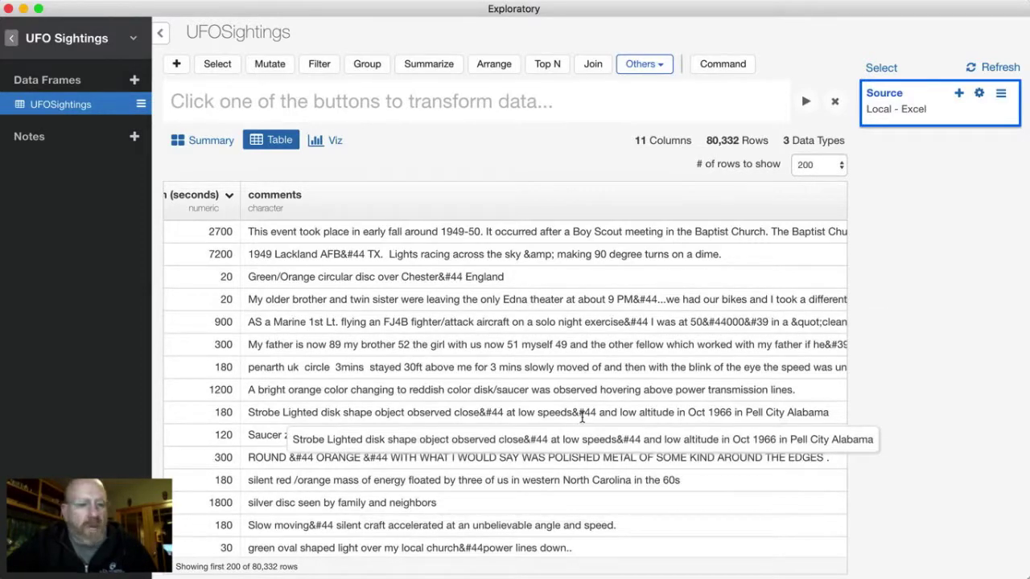
scroll(582, 416, right, 5)
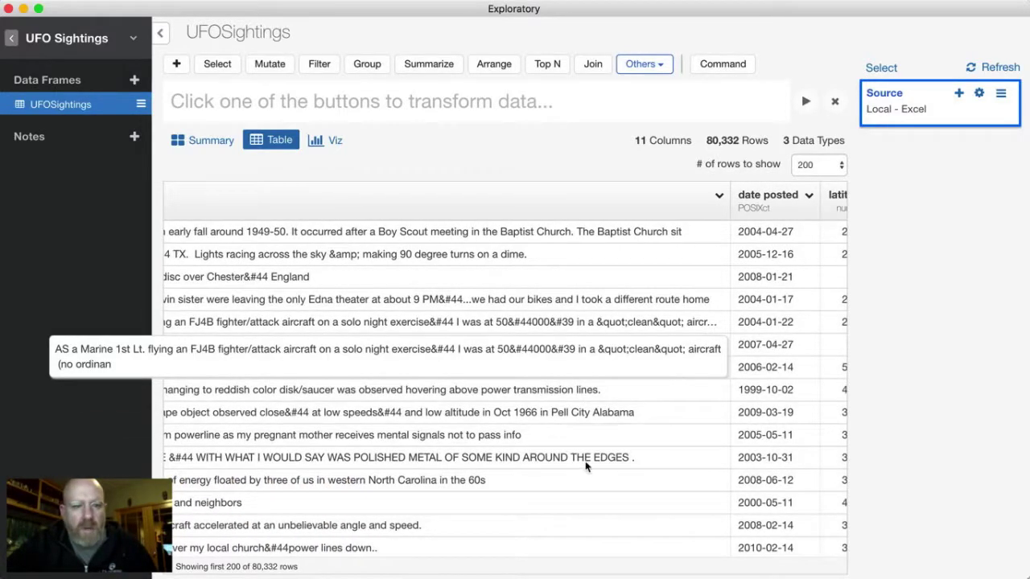
scroll(554, 482, down, 5)
scroll(555, 498, left, 5)
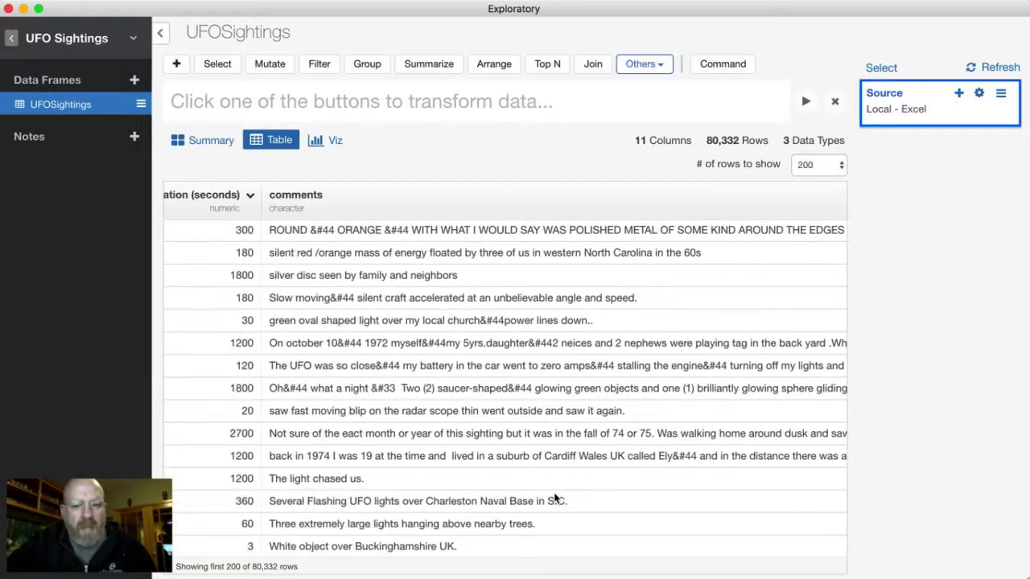
scroll(554, 498, up, 3)
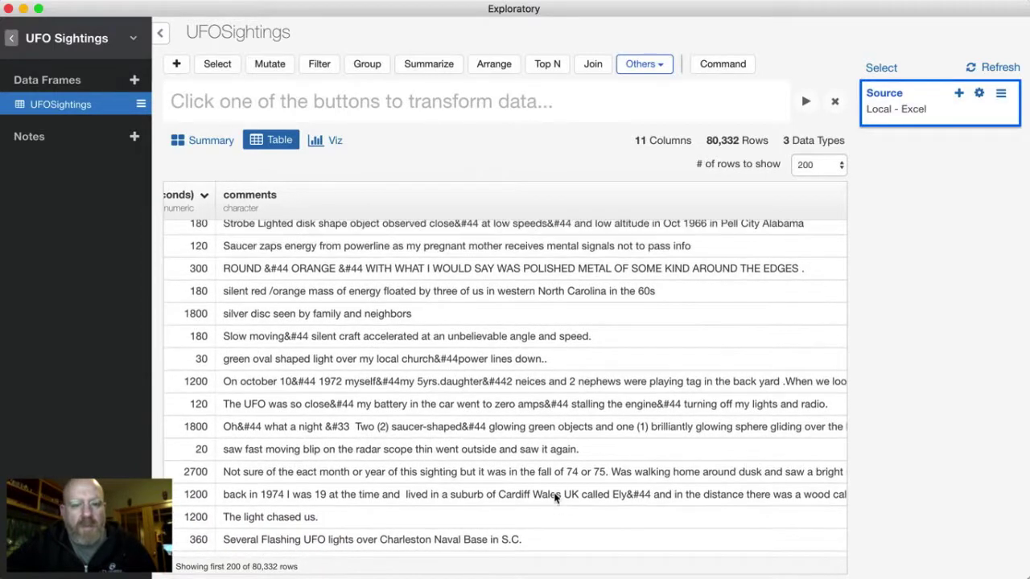
scroll(554, 499, right, 2)
scroll(554, 498, up, 3)
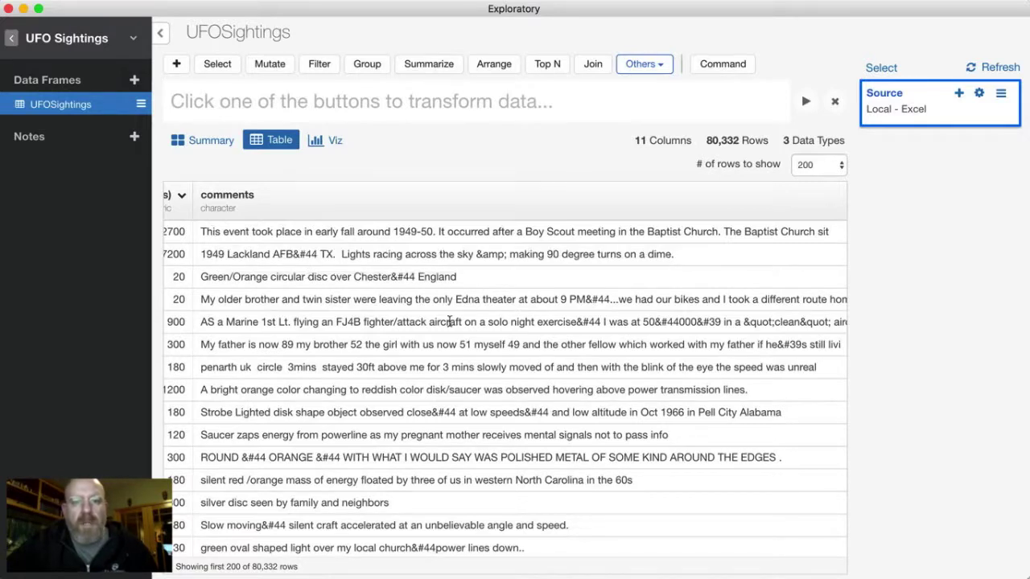
scroll(449, 322, left, 6)
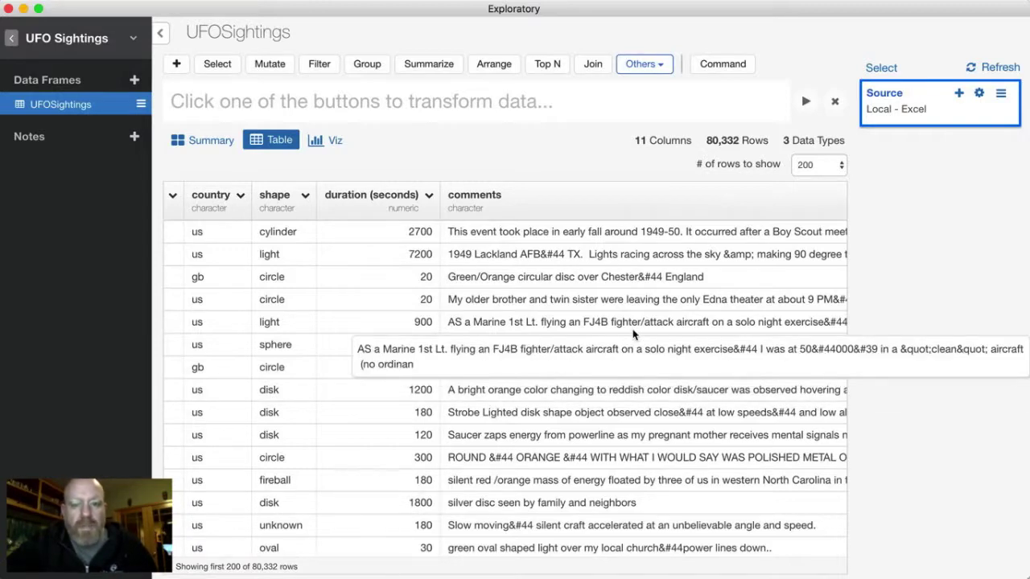
- Add a Tokenize Text transformation for the comments column, tokenizing by words
click(656, 69)
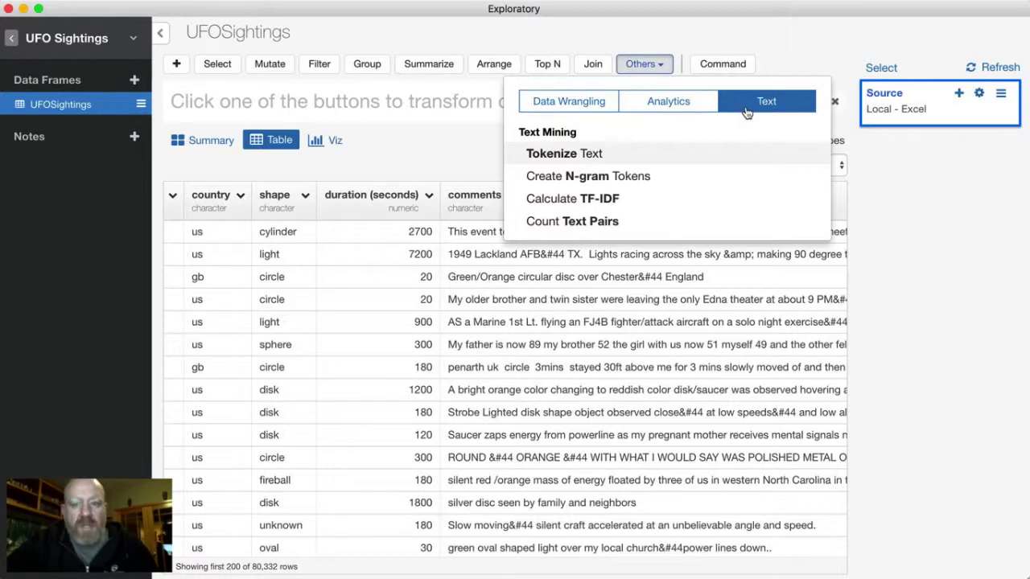
click(696, 156)
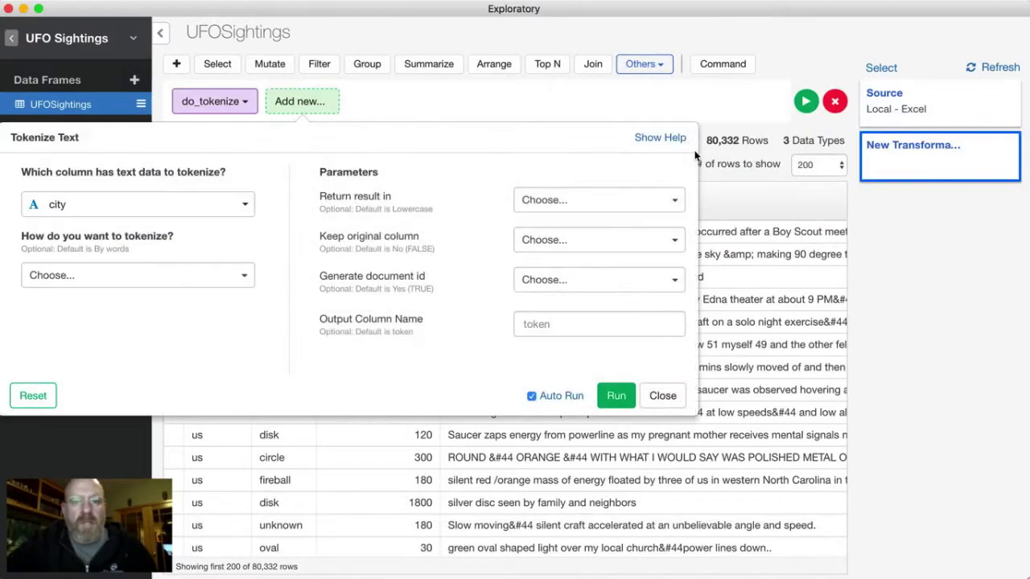
click(232, 210)
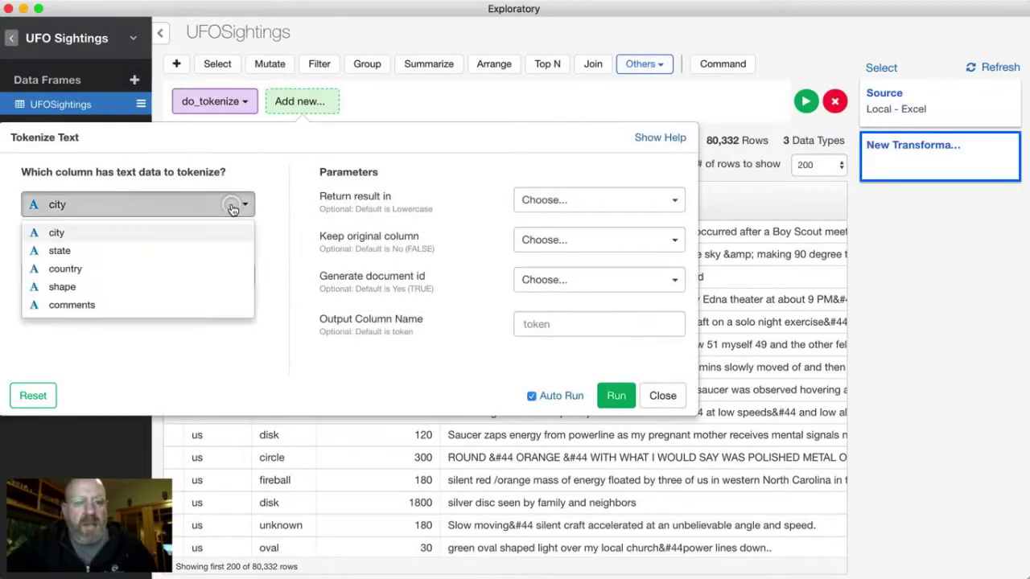
click(221, 306)
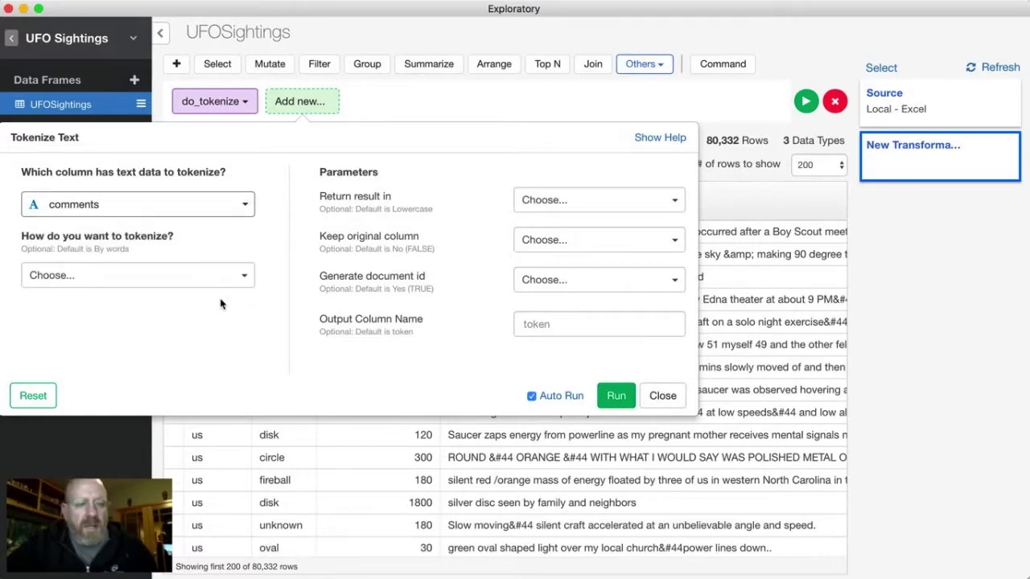
click(222, 275)
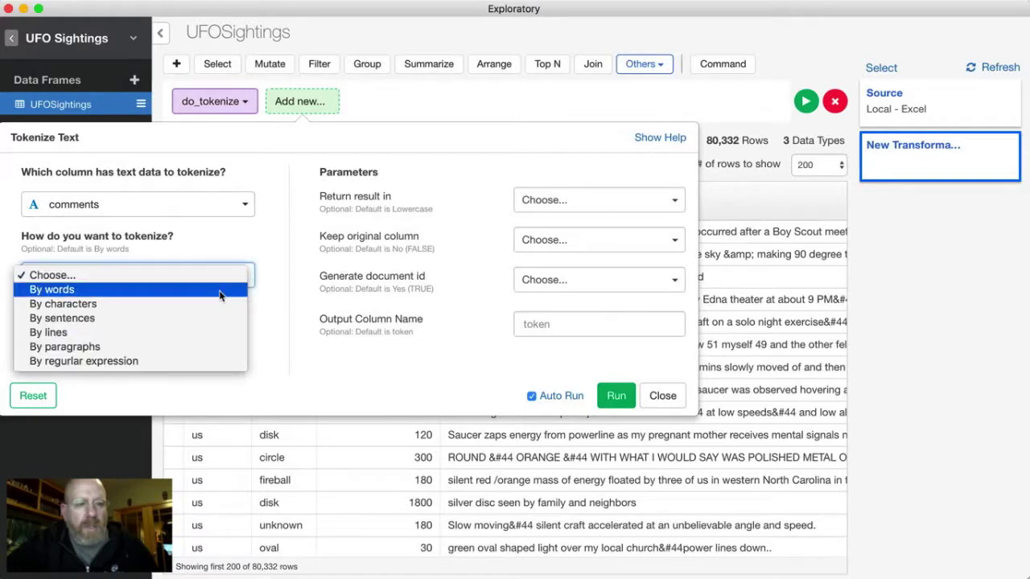
click(221, 291)
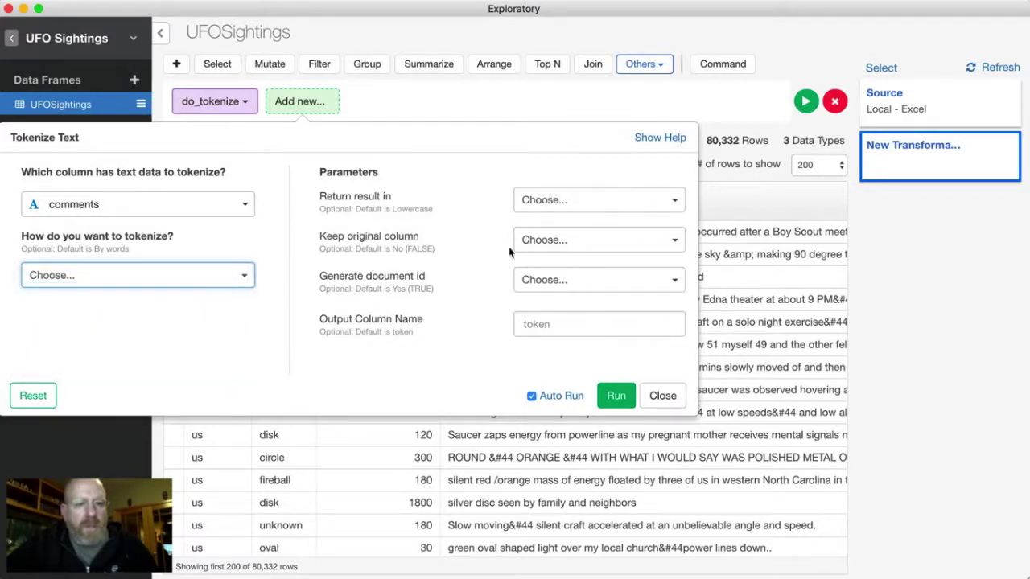
- Set the tokenization to return lowercase, not keep the original column, generate document ids and output to "word", and run it
click(590, 201)
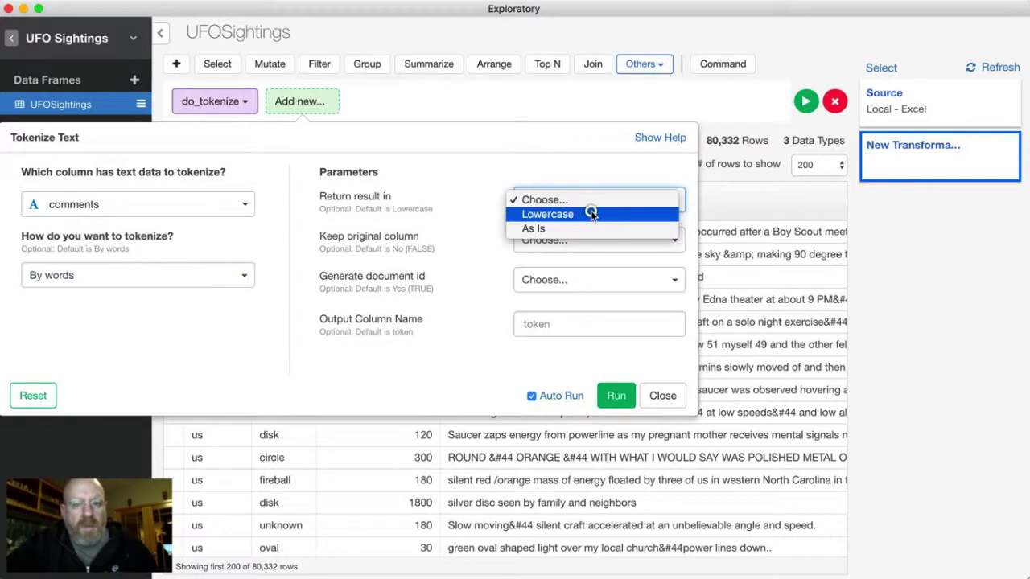
click(593, 213)
click(594, 240)
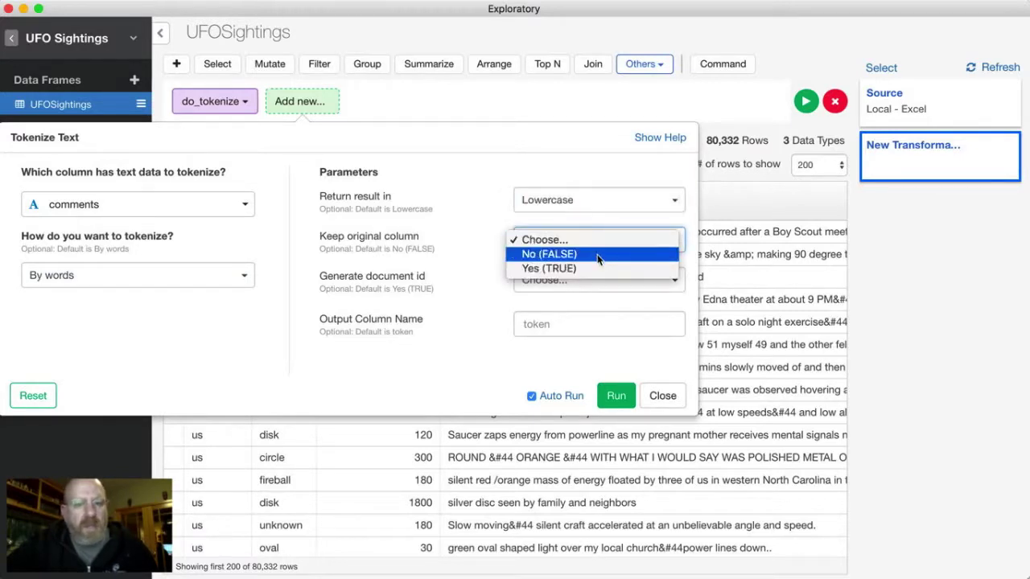
click(597, 254)
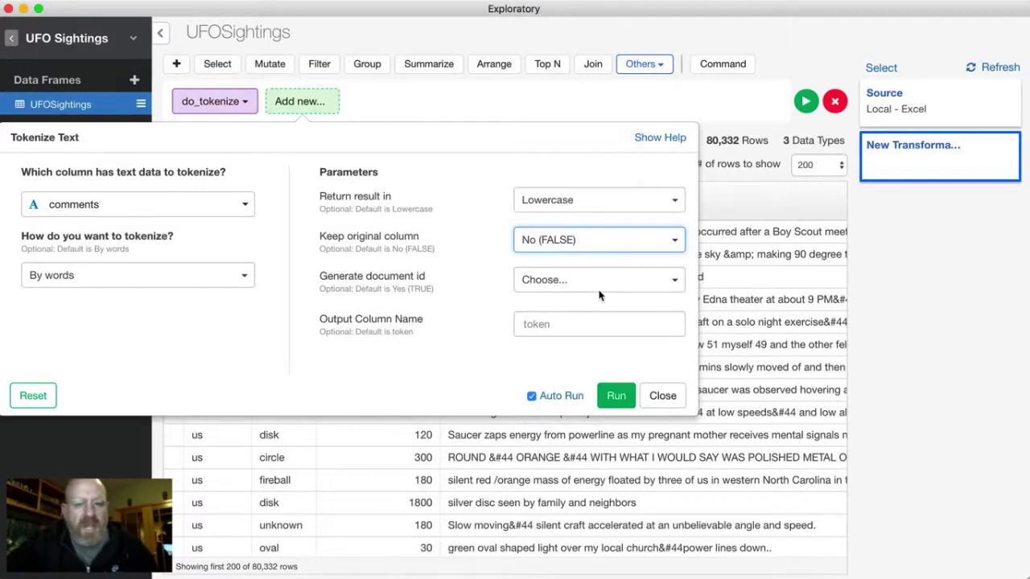
click(599, 290)
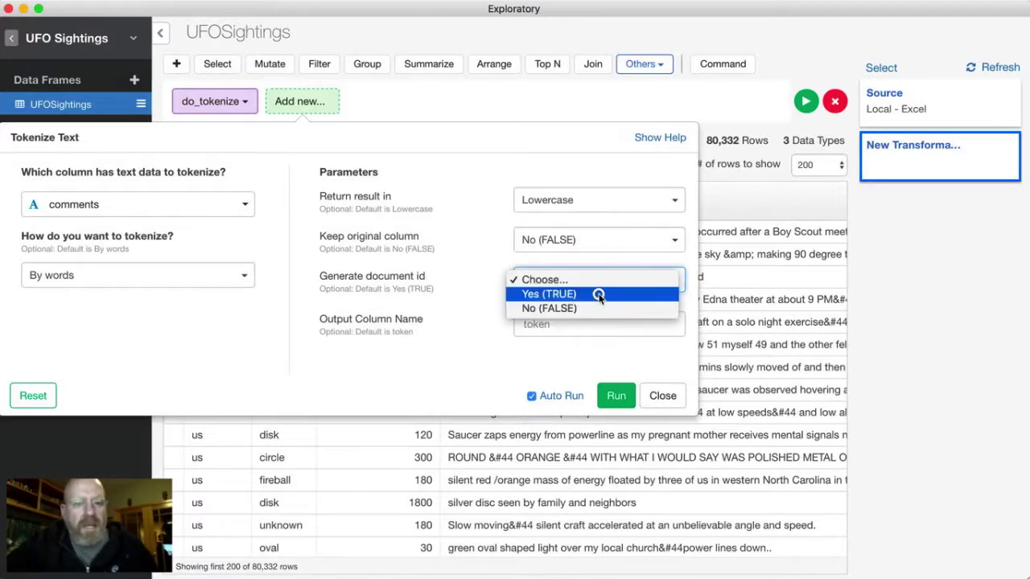
click(599, 294)
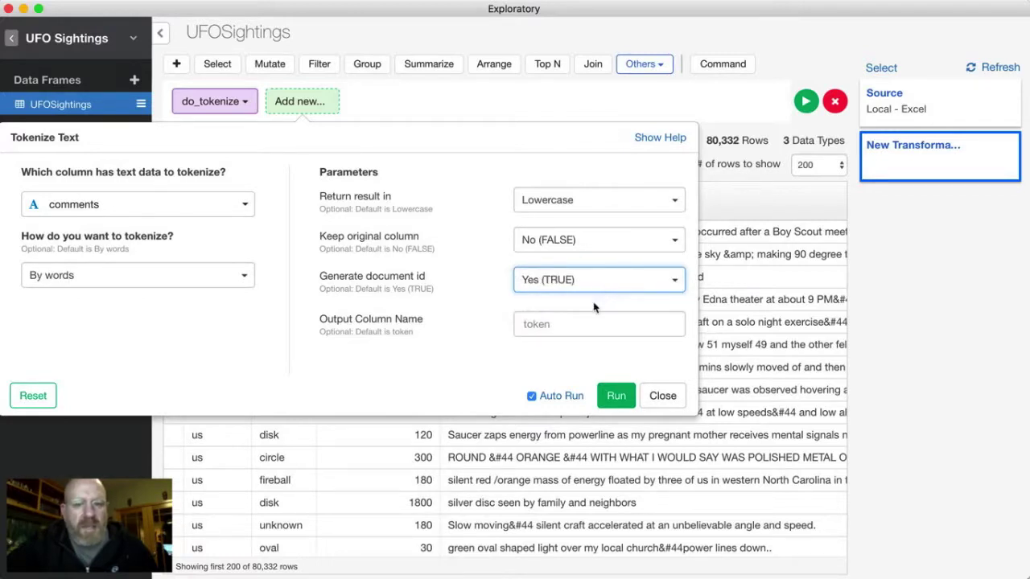
click(580, 322)
text(word)
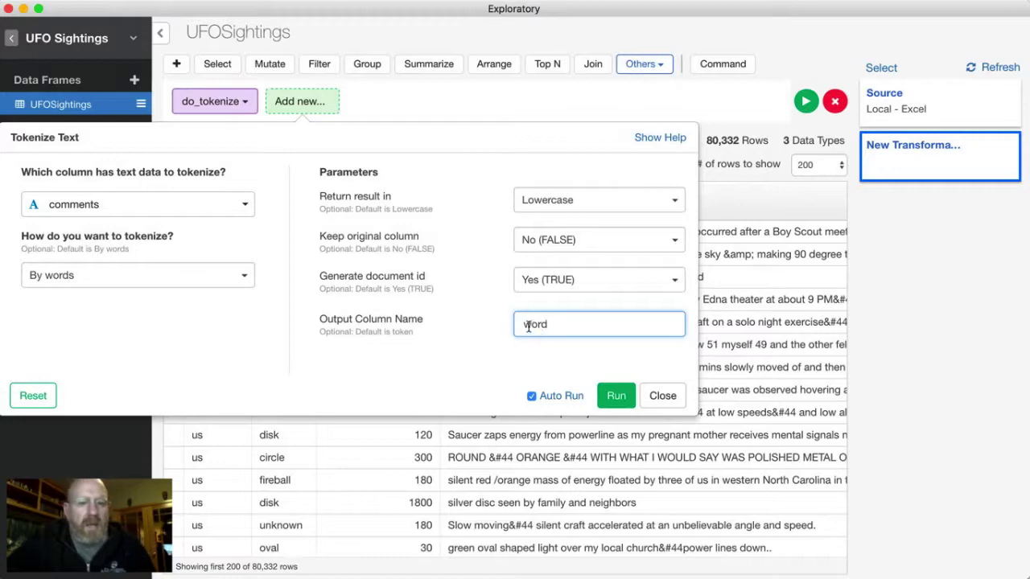
click(615, 395)
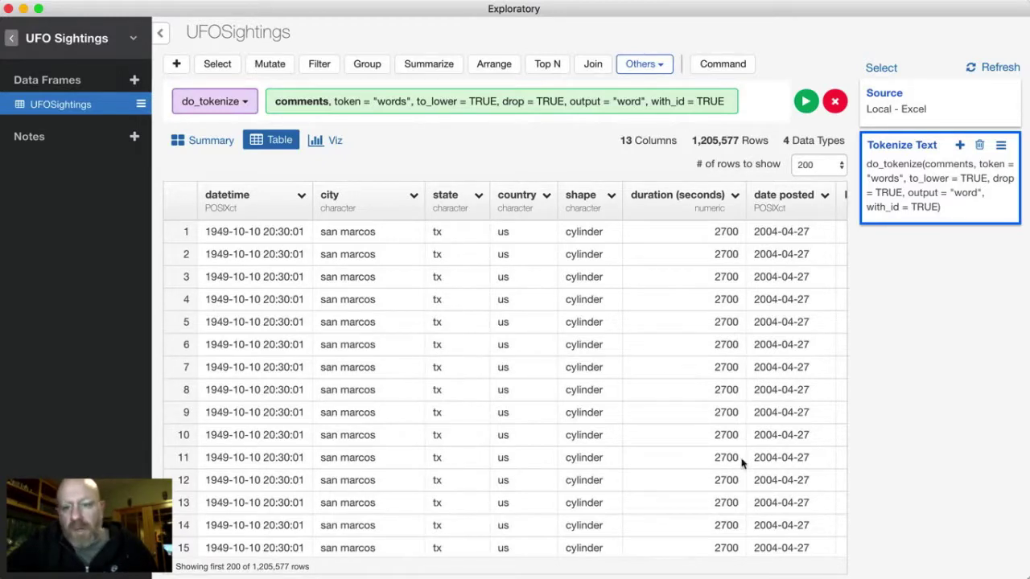
- Drop the stopwords from the tokenized word column with an "is not stopword" filter and check the remaining words
scroll(791, 452, right, 5)
scroll(791, 452, right, 5)
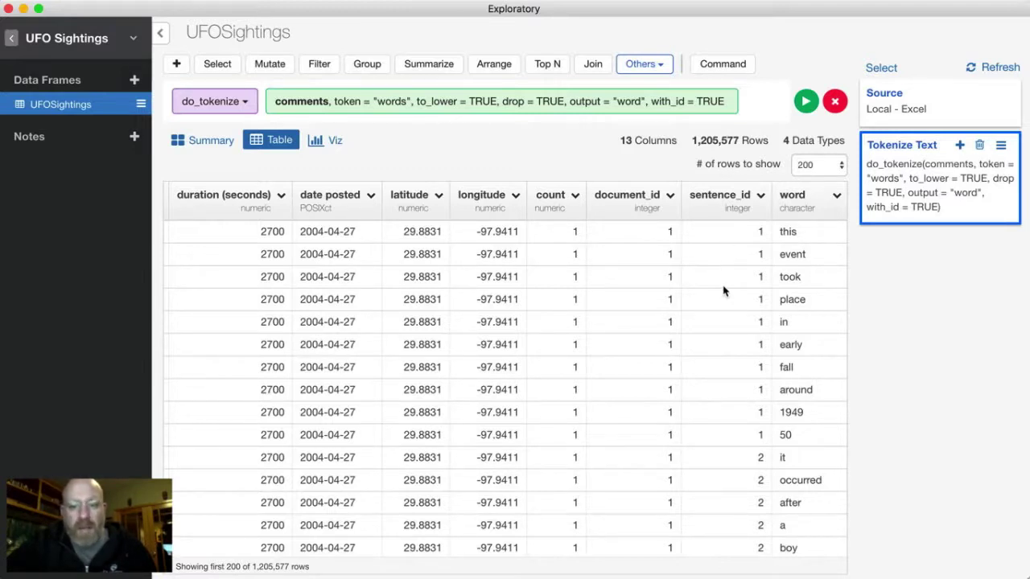
scroll(718, 391, down, 4)
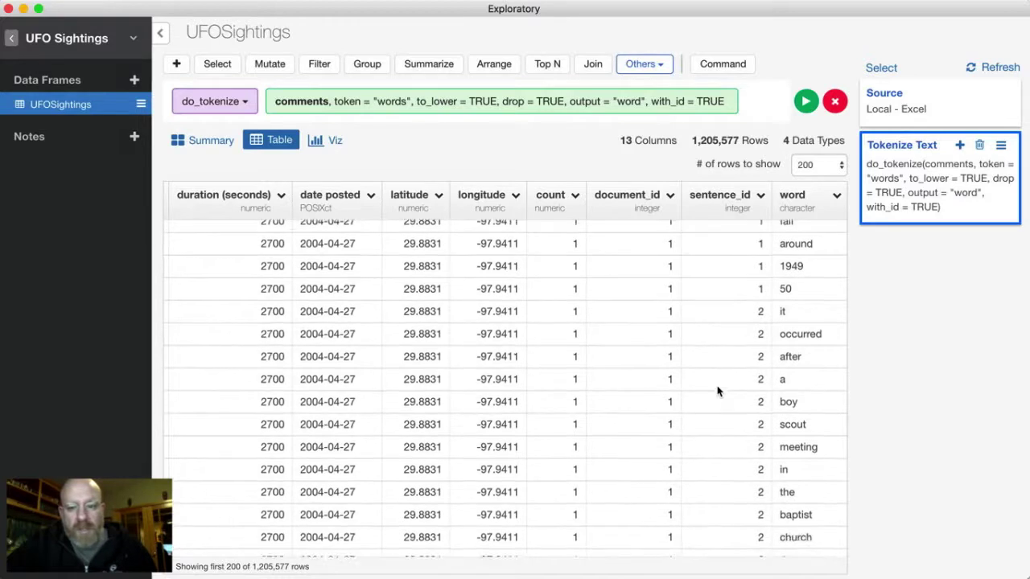
scroll(719, 391, down, 3)
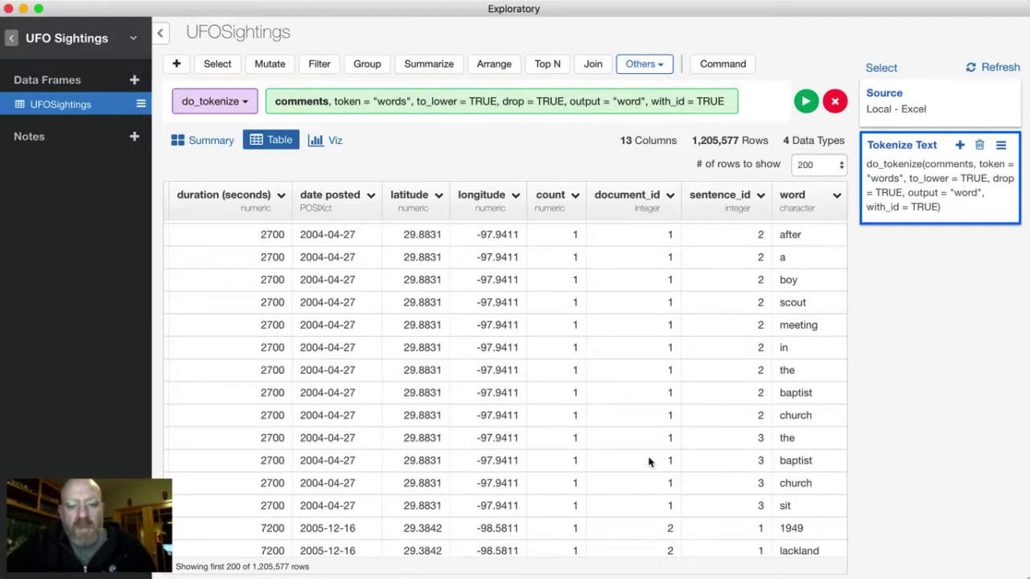
scroll(649, 461, up, 6)
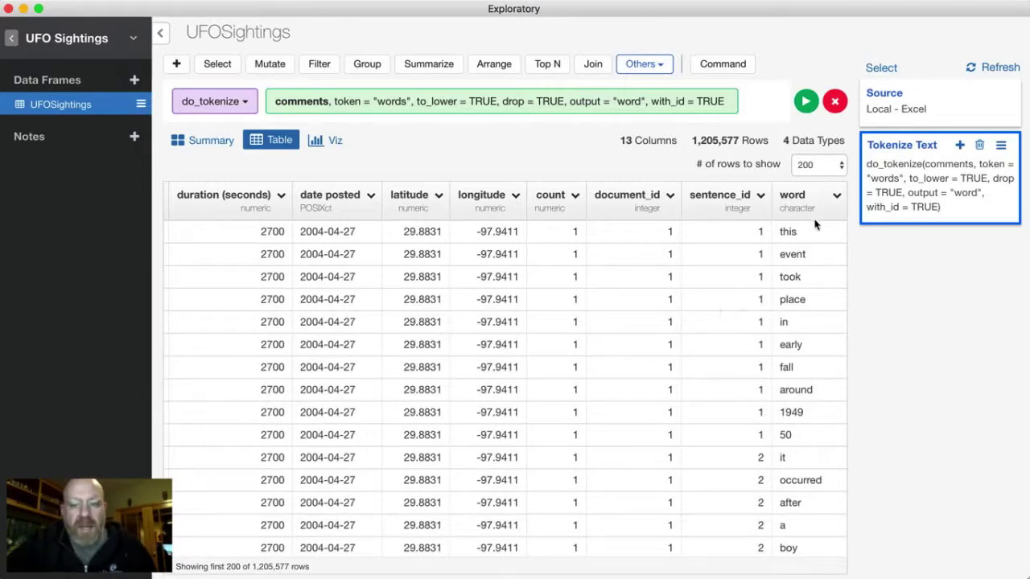
click(836, 196)
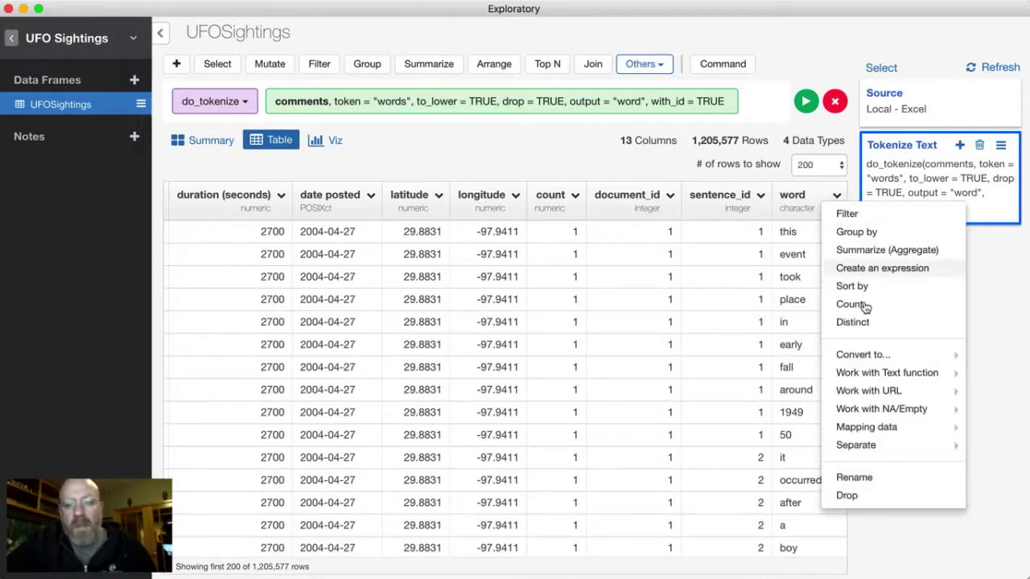
mouse_move(869, 379)
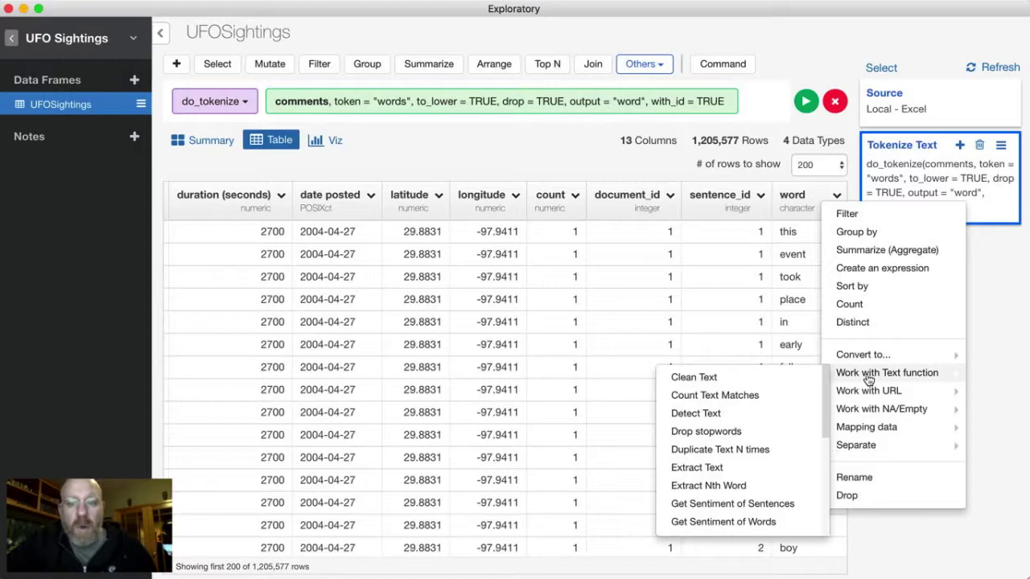
click(721, 432)
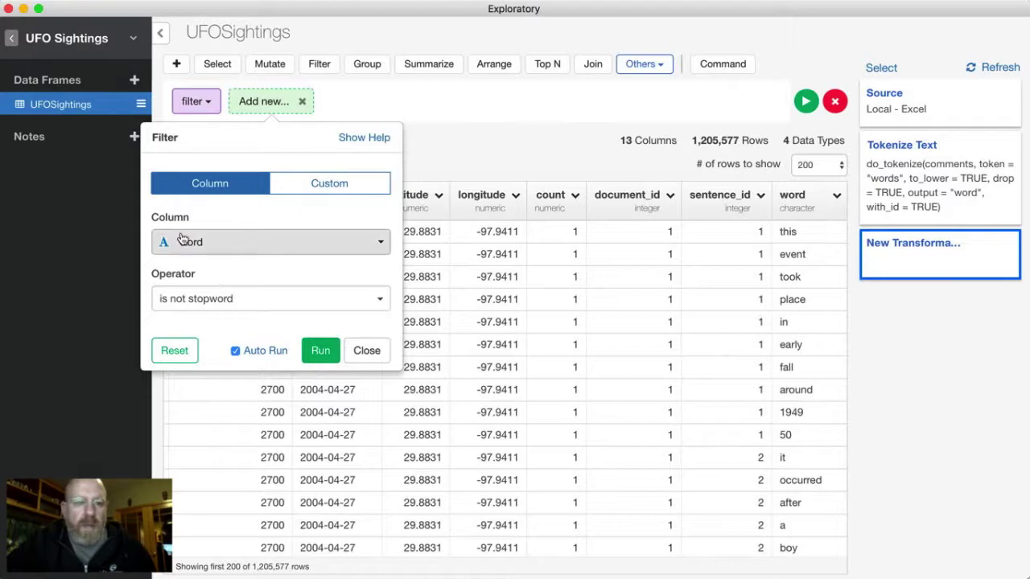
click(324, 351)
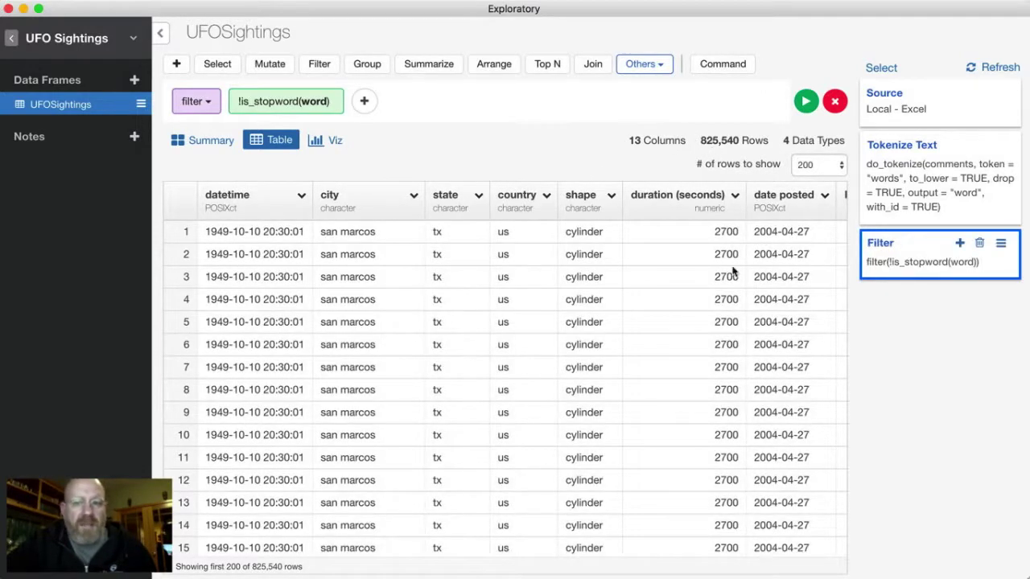
scroll(732, 272, right, 10)
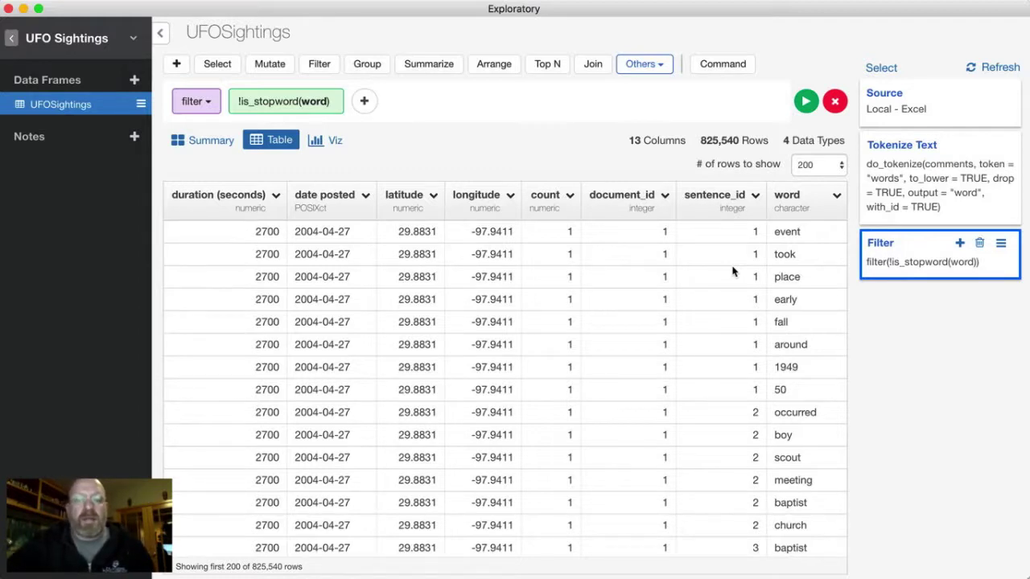
- Group the stopword-filtered data by the word column
click(366, 66)
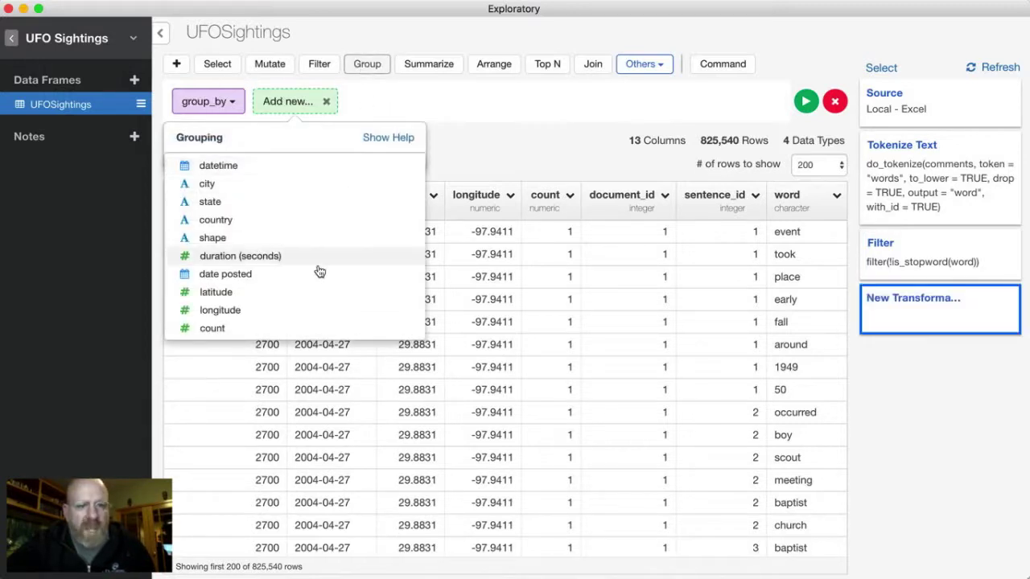
scroll(319, 272, down, 3)
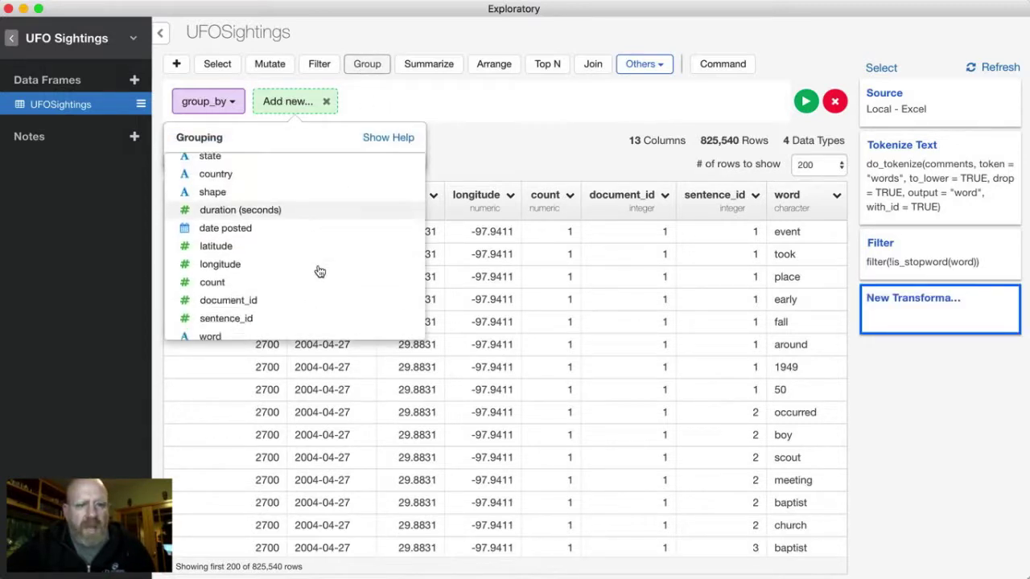
click(295, 330)
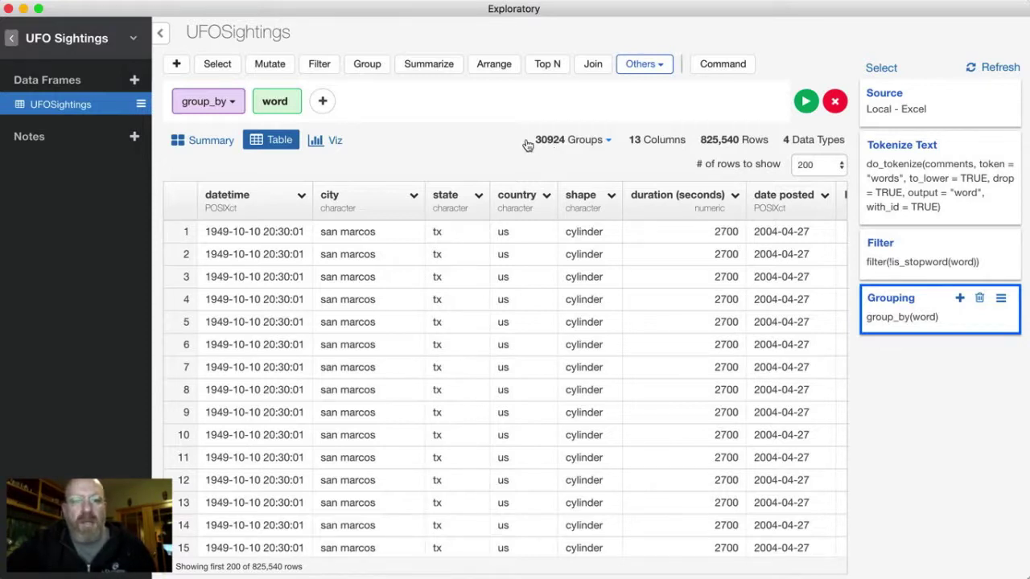
- Summarize each word group with the n (count) function into a new column named "rowcount" and run it
click(431, 69)
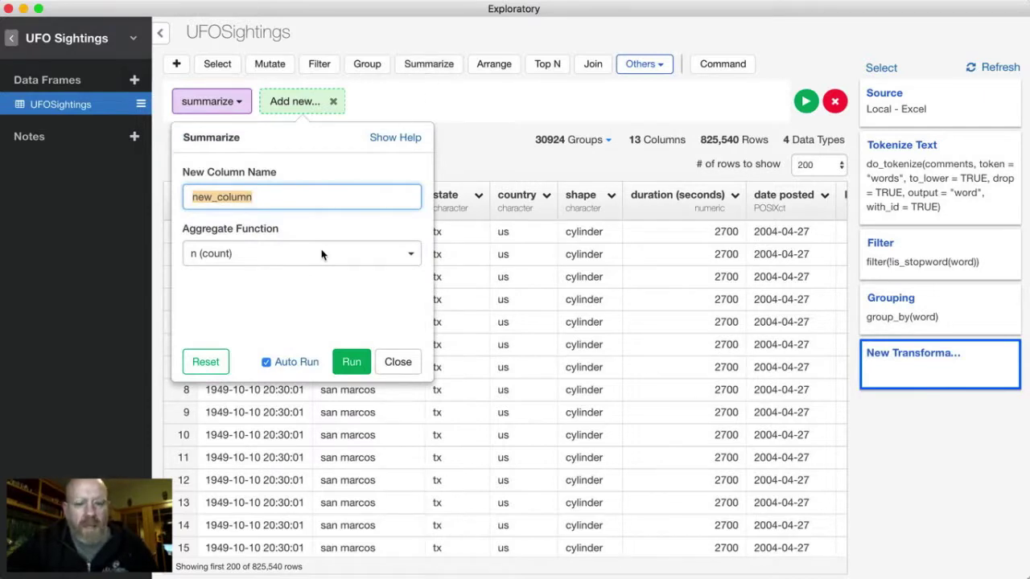
text(coun)
key(BackSpace)
key(BackSpace)
key(BackSpace)
key(BackSpace)
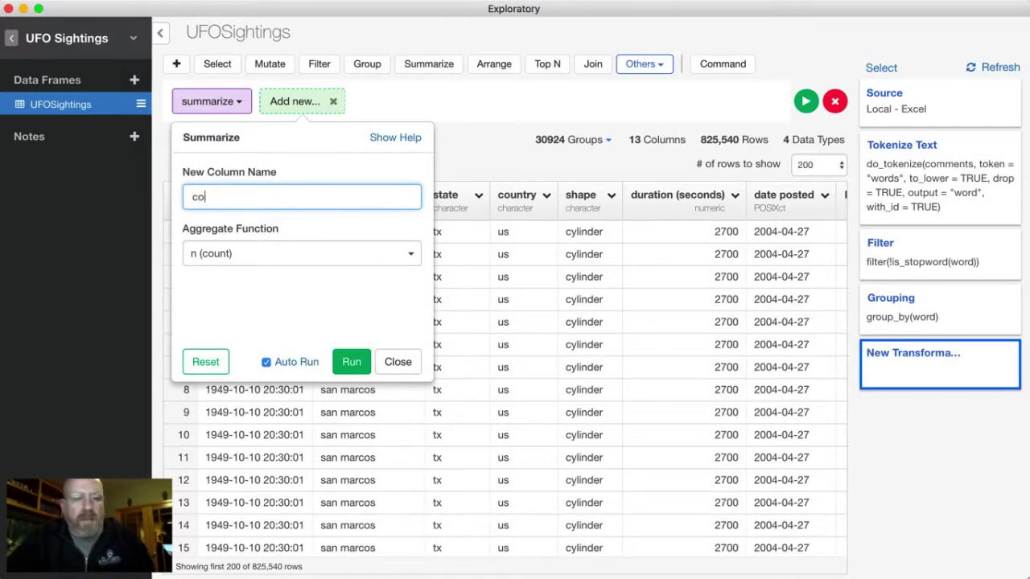
text(rowcount)
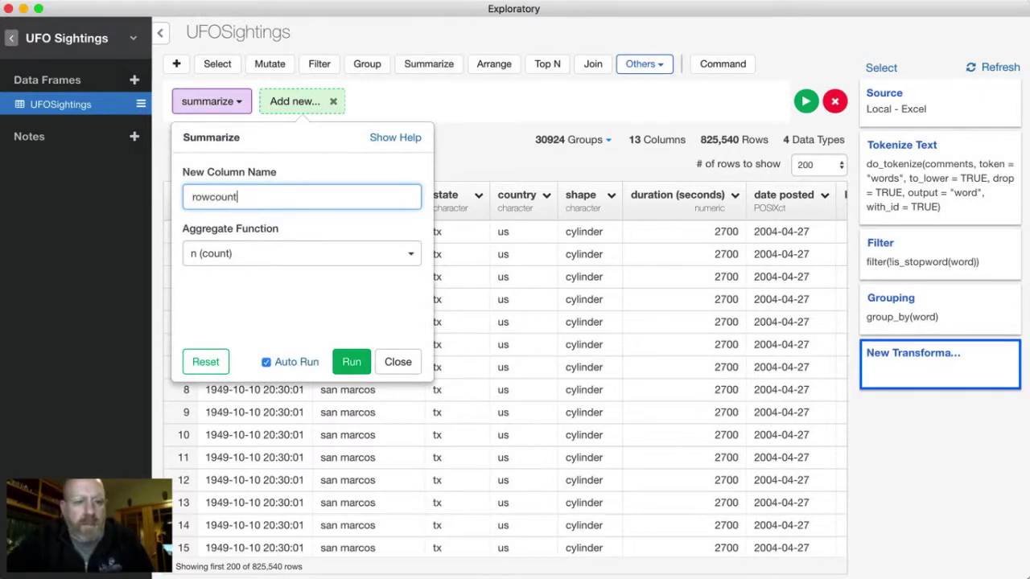
click(271, 255)
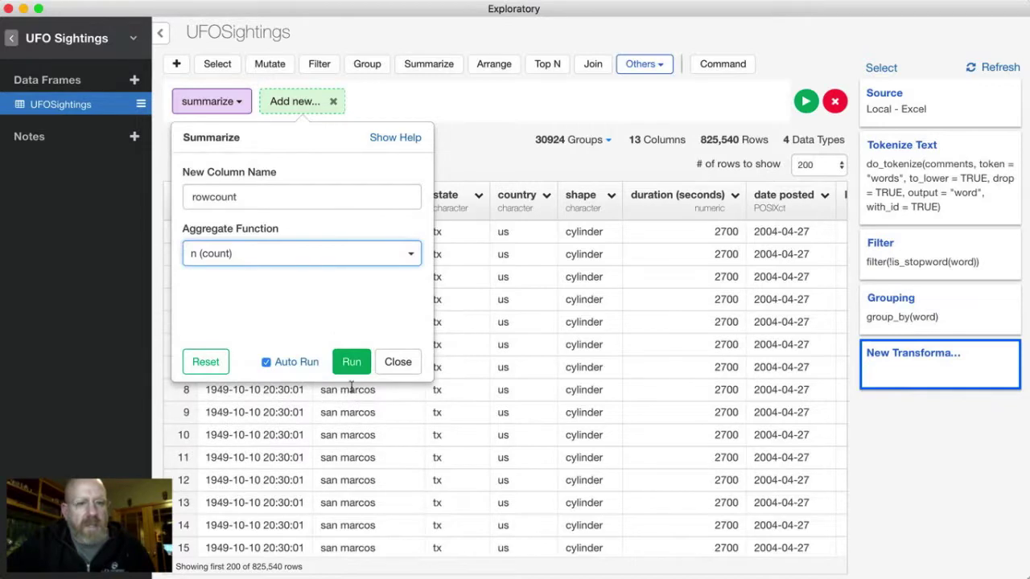
click(354, 362)
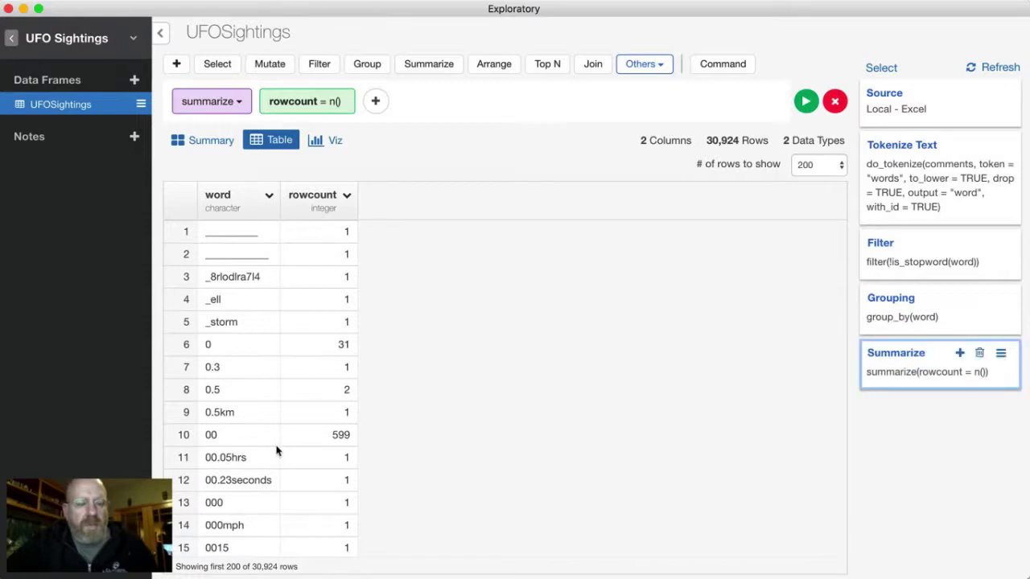
- Look through the word counts and arrange the rows by rowcount in descending order
scroll(276, 451, down, 10)
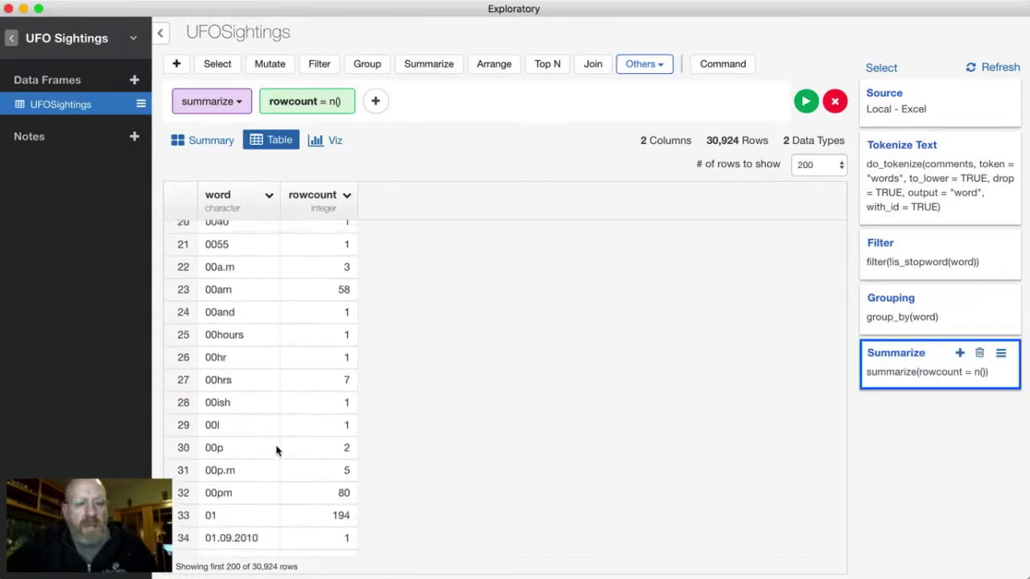
scroll(276, 451, down, 5)
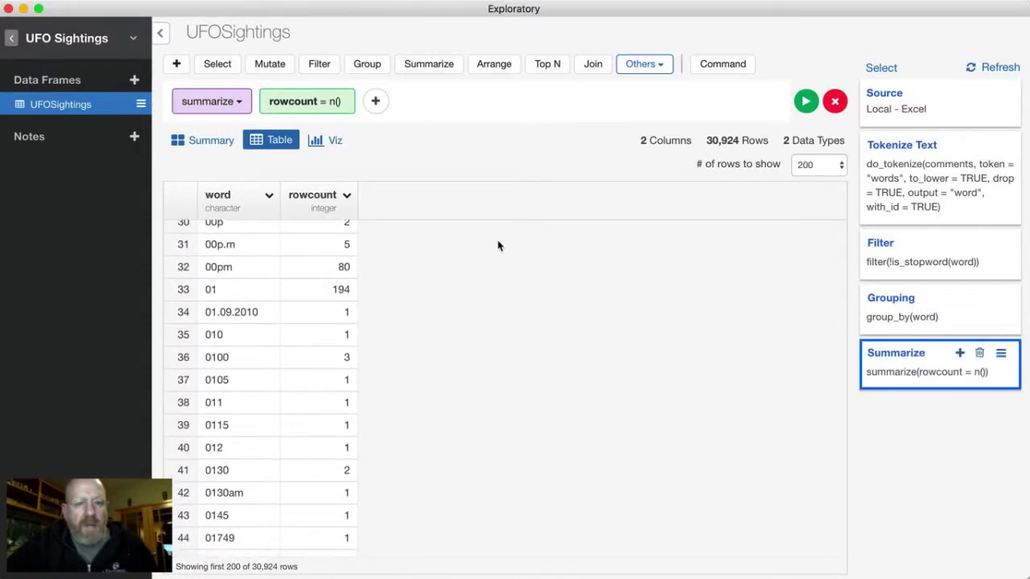
click(494, 71)
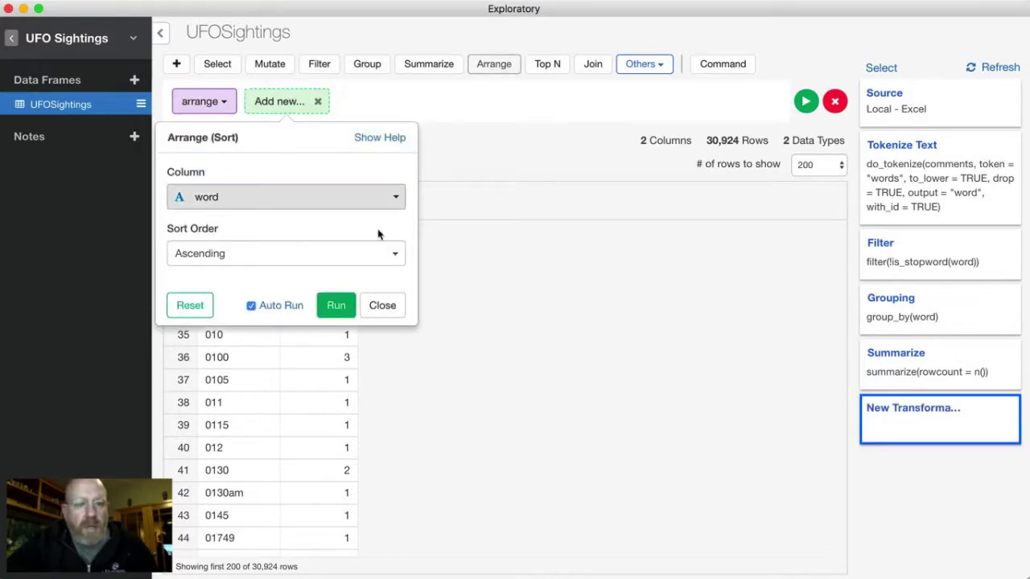
click(370, 256)
click(367, 275)
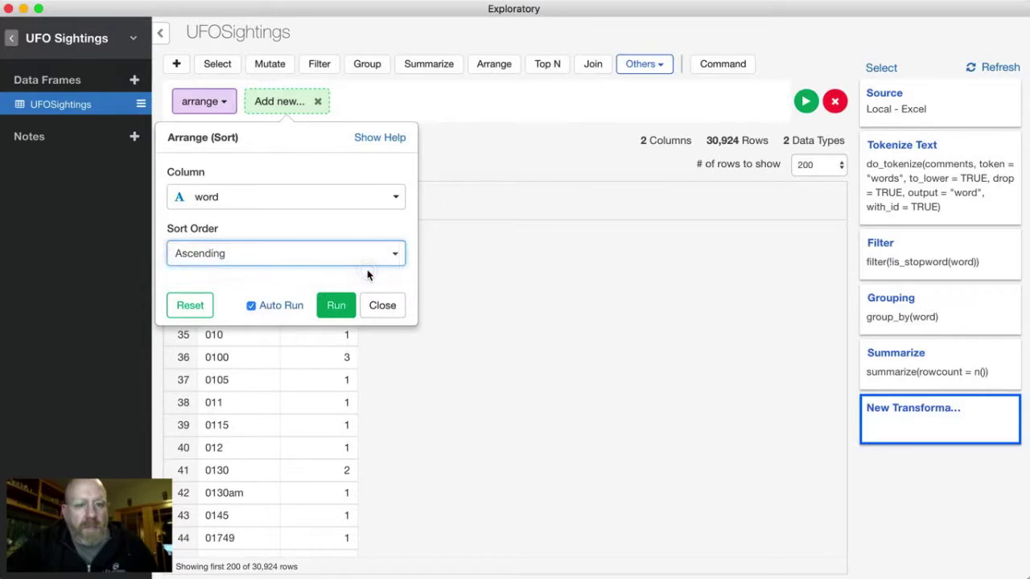
click(340, 203)
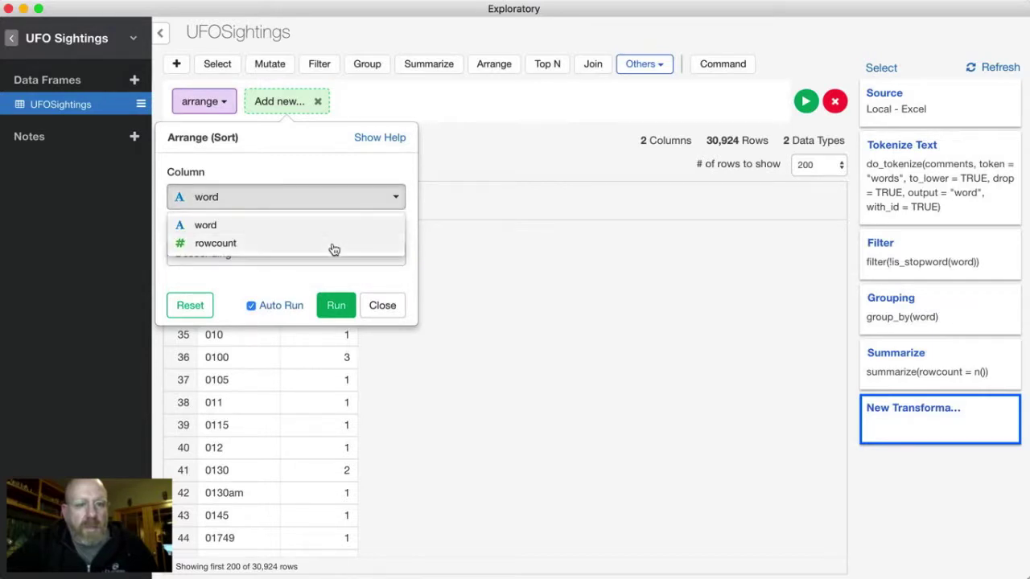
click(334, 243)
click(334, 308)
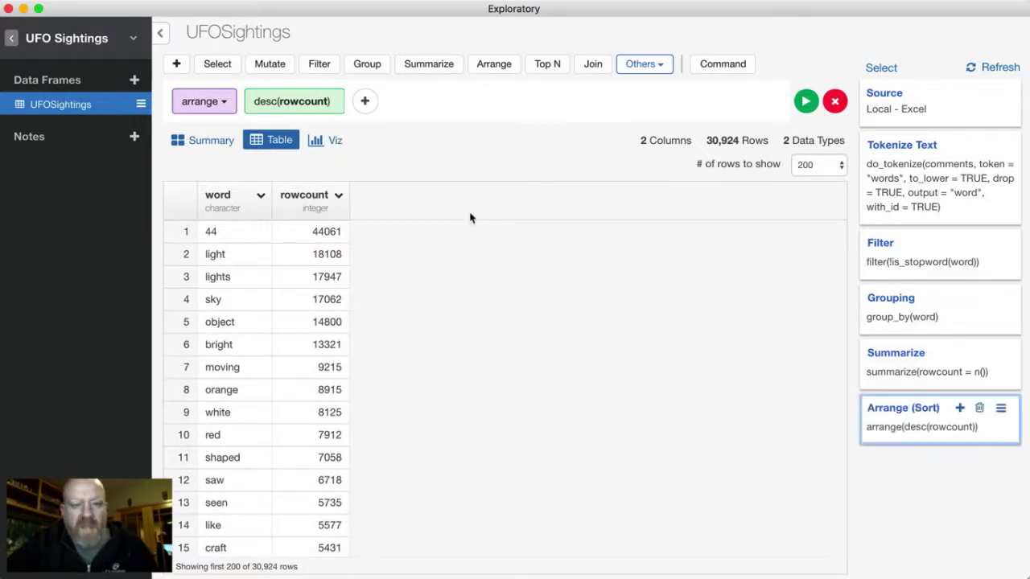
- Keep only the top 20 words based on rowcount with a Top N transformation
click(547, 70)
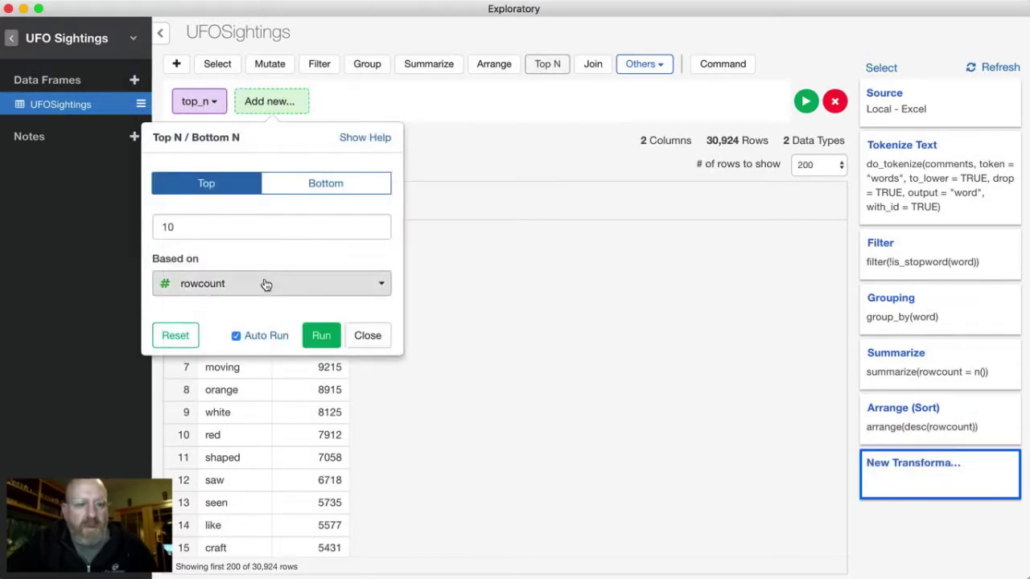
double_click(220, 231)
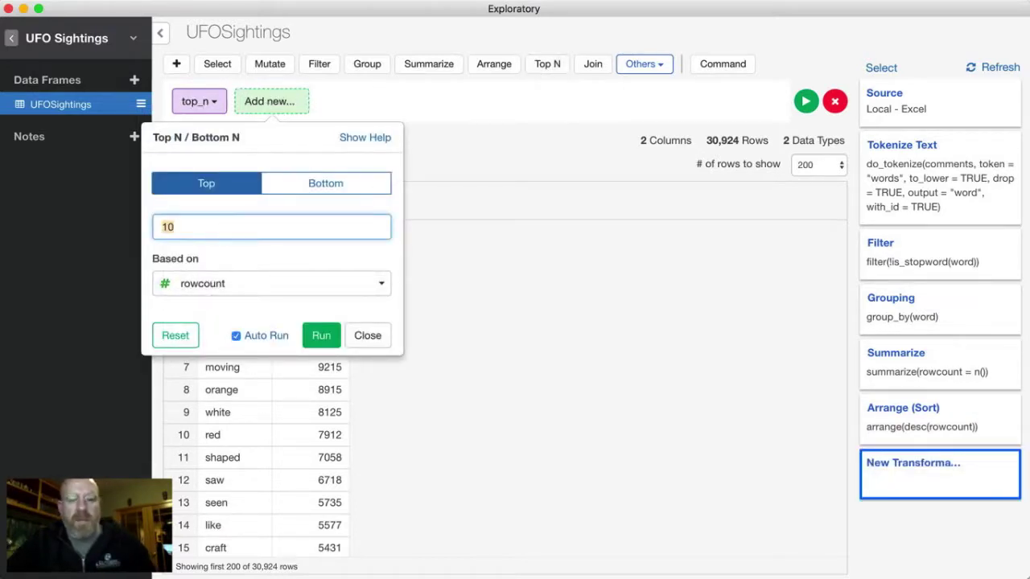
text(20)
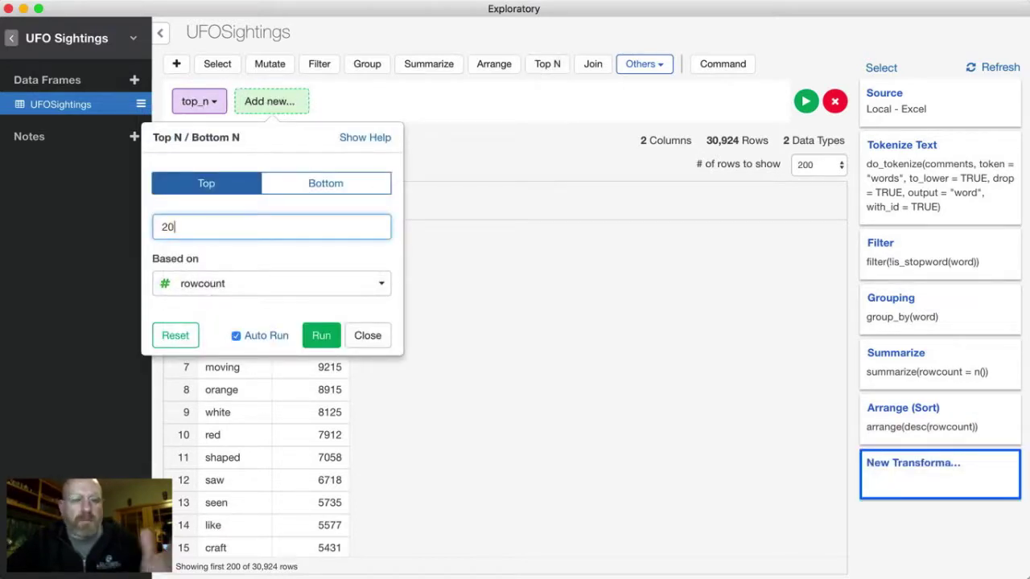
click(324, 335)
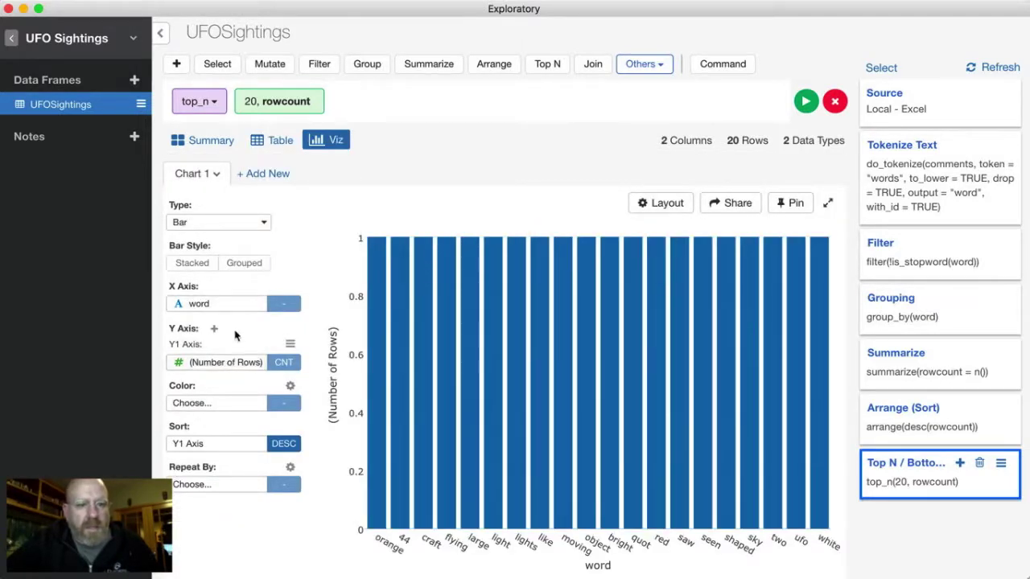
- Plot rowcount on the Y axis of the word bar chart instead of the number of rows
click(264, 362)
click(283, 364)
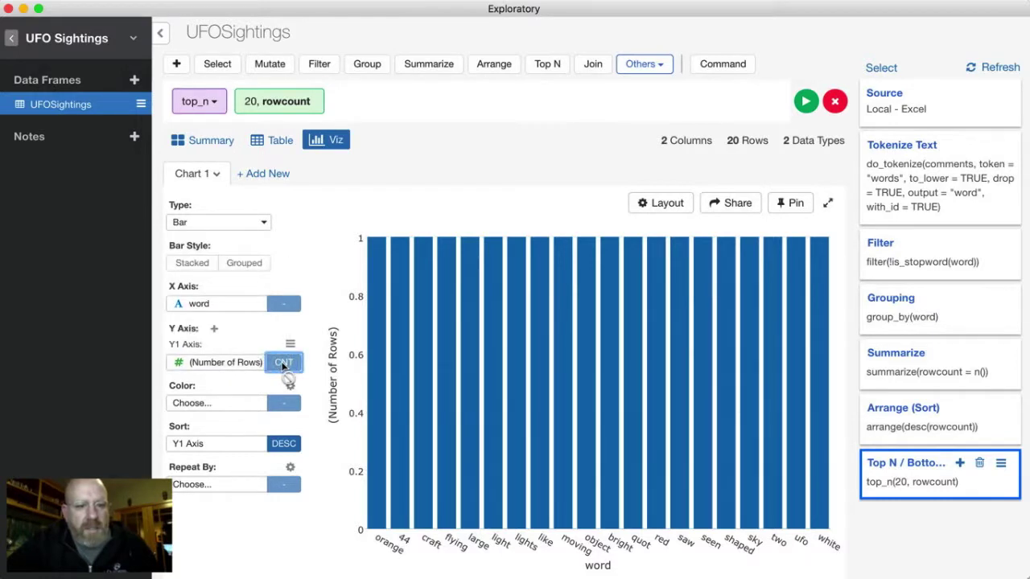
click(235, 363)
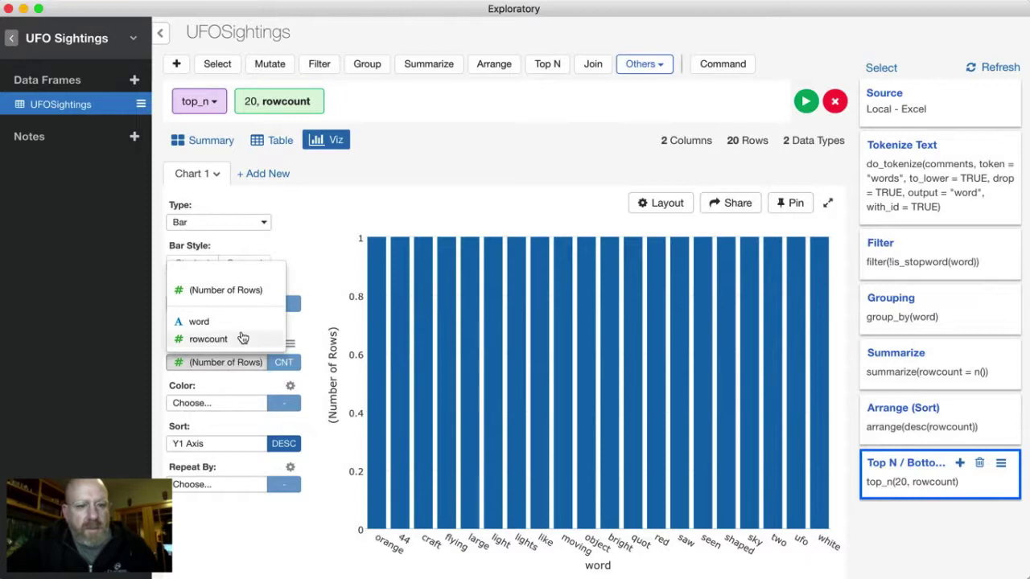
click(242, 339)
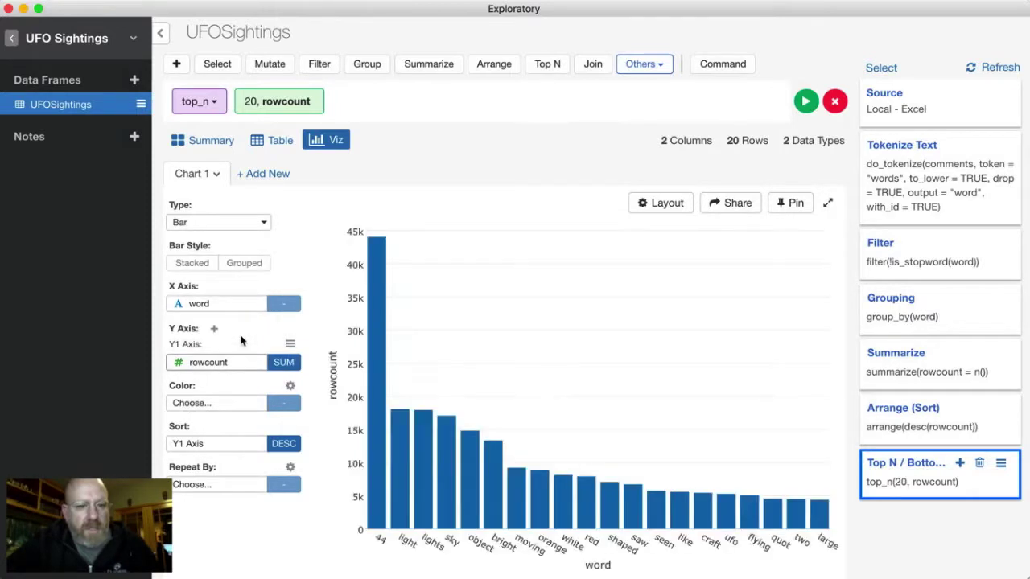
- Sort the bars of the word chart by the Y1 axis in ascending order
click(230, 444)
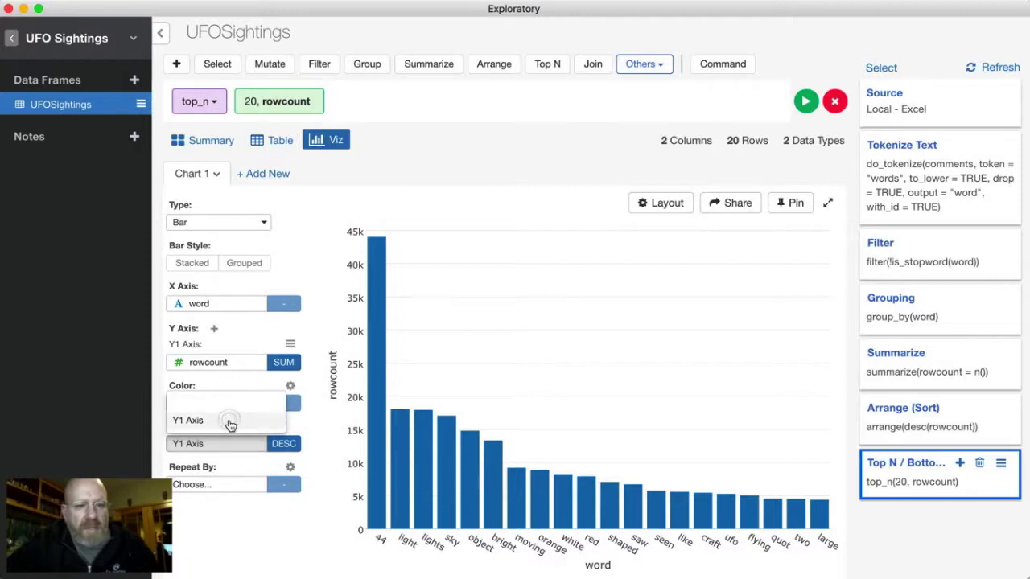
click(231, 425)
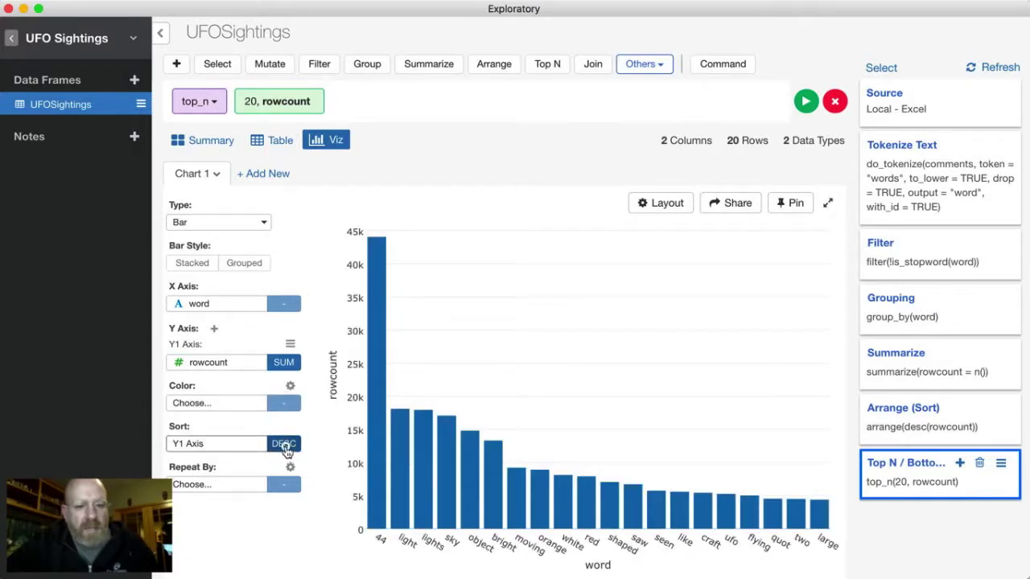
click(285, 446)
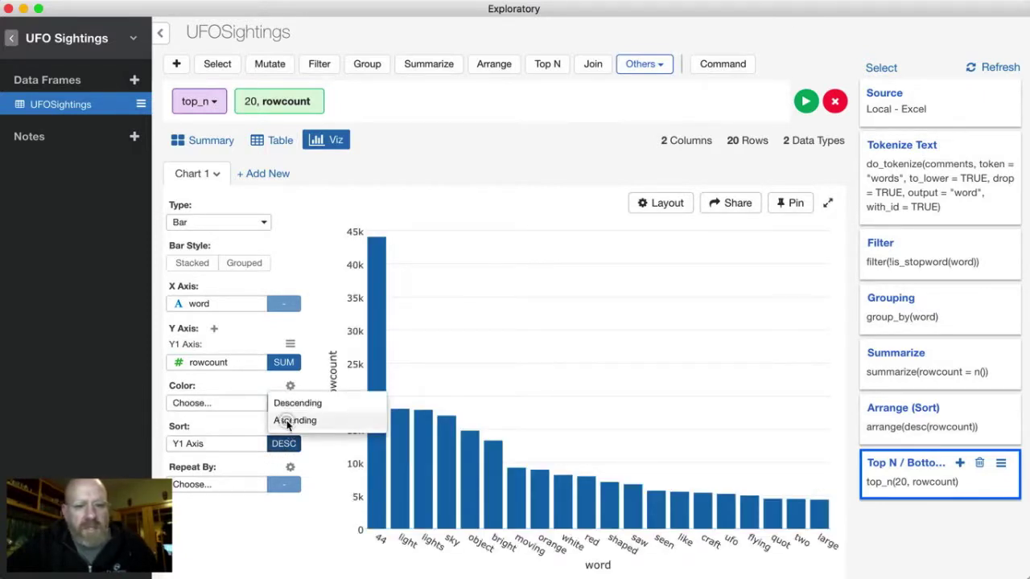
click(288, 421)
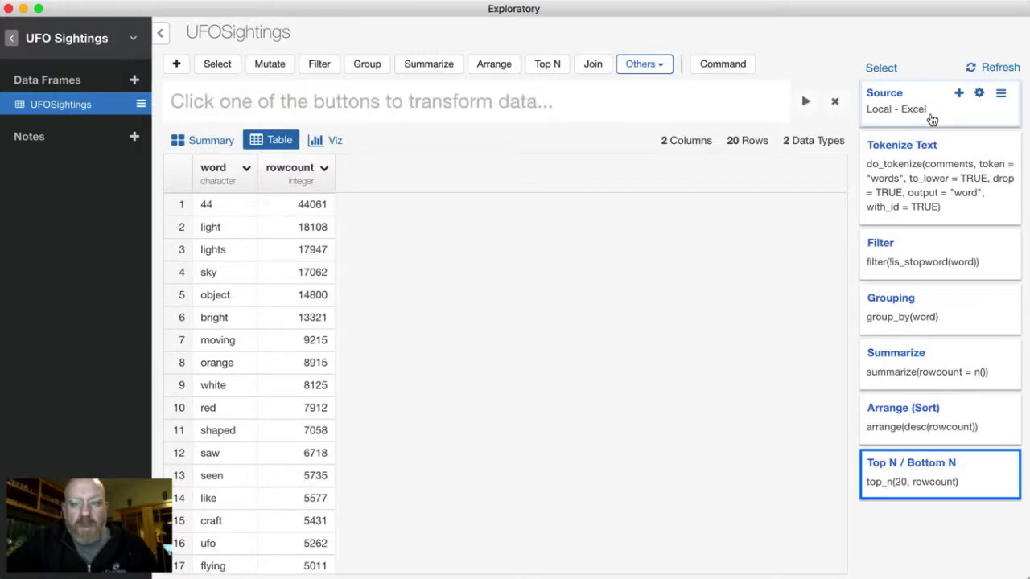
- Review the source comments, the tokenized words and the stopword-filtered words by viewing the table at each of these transformation steps
click(932, 119)
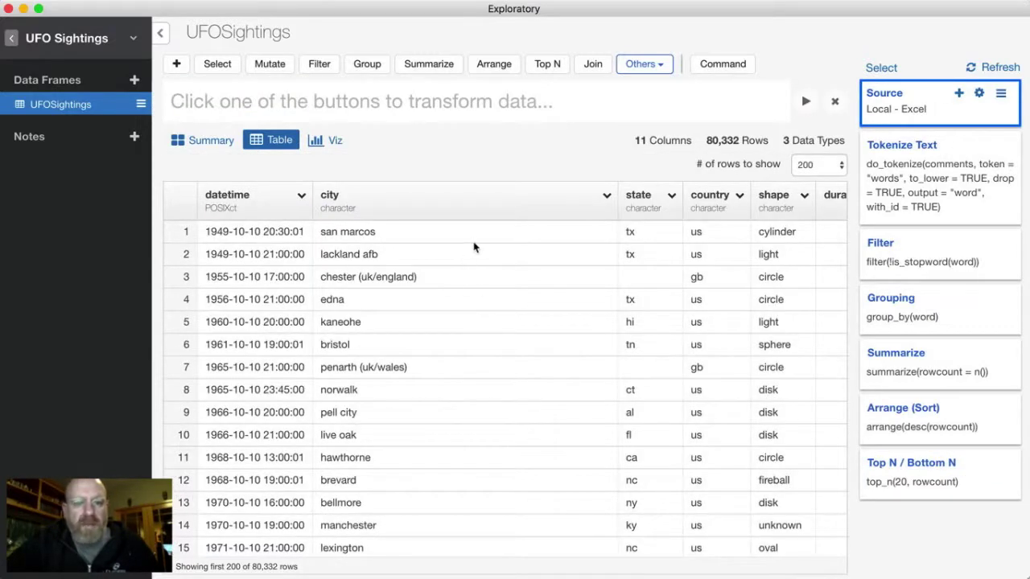
scroll(480, 344, right, 10)
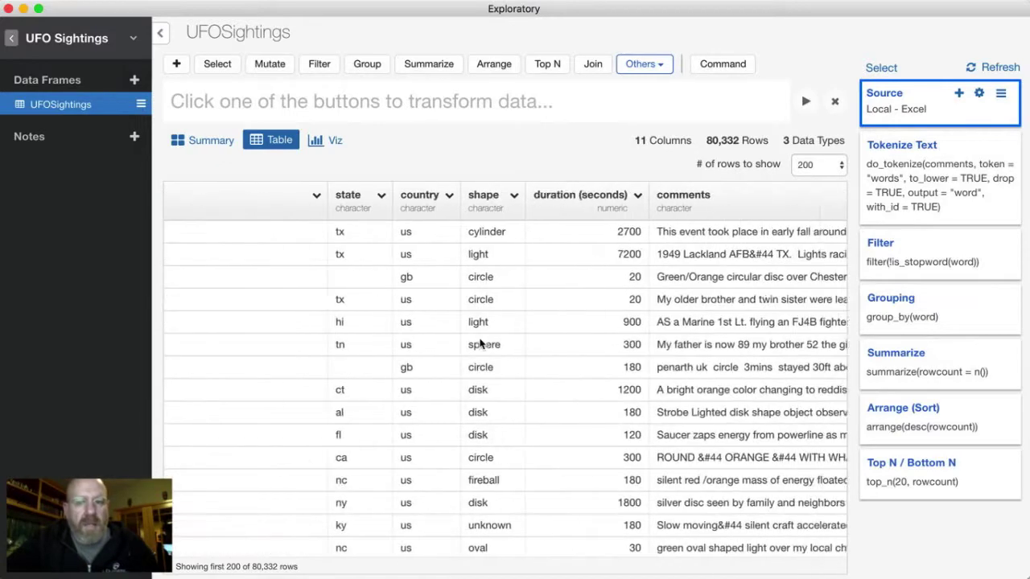
scroll(481, 344, right, 3)
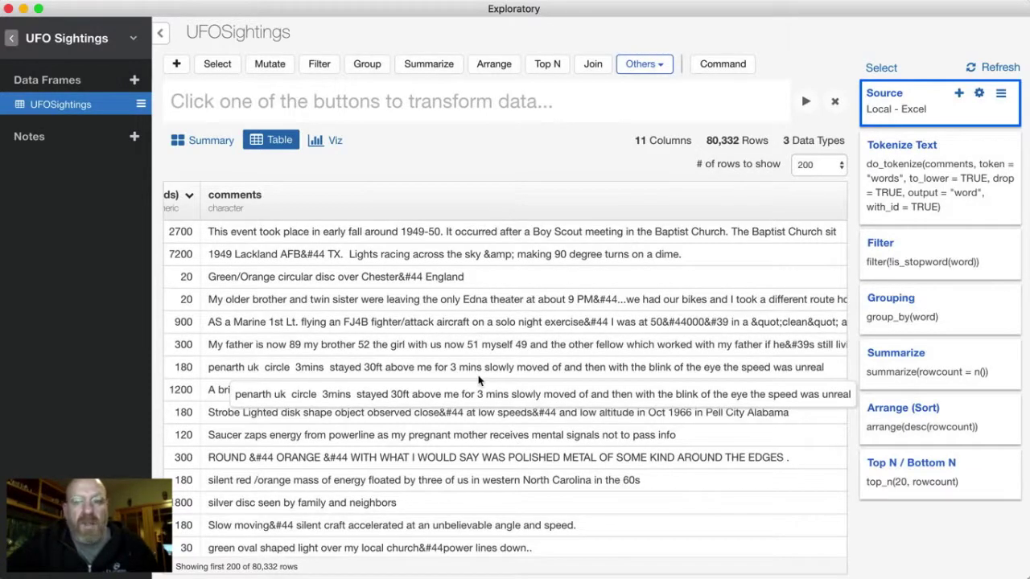
click(924, 206)
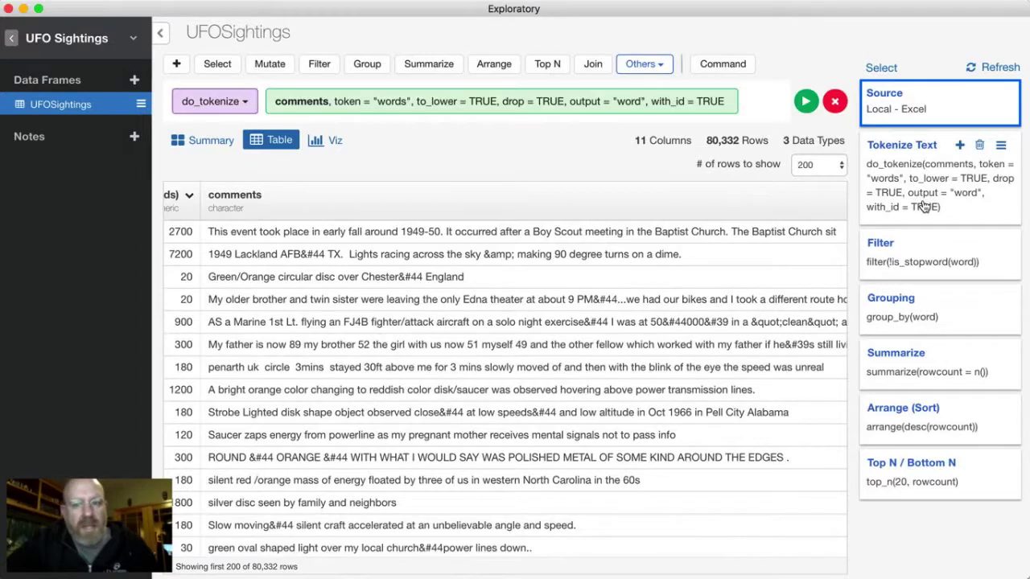
scroll(677, 322, right, 10)
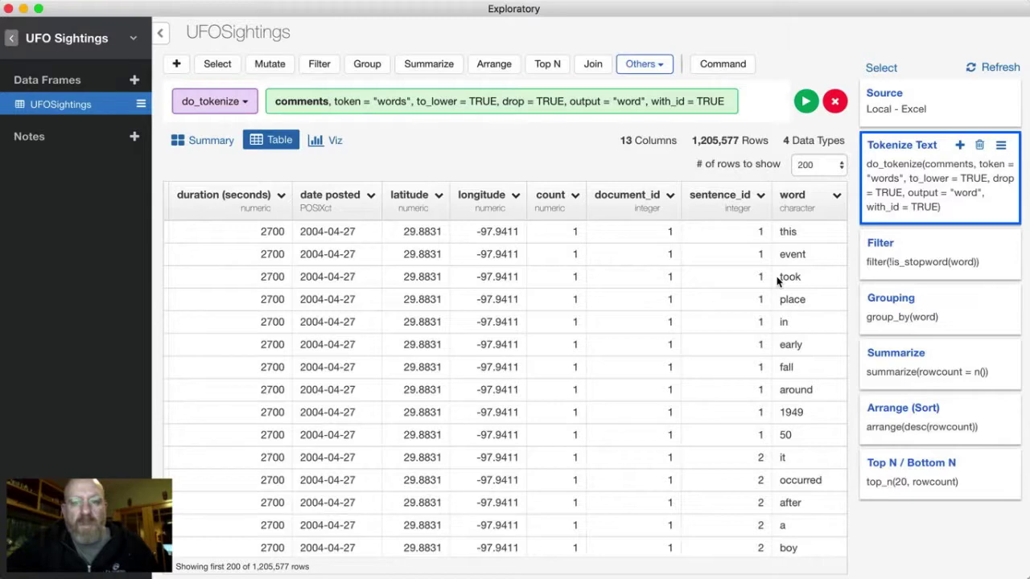
click(932, 258)
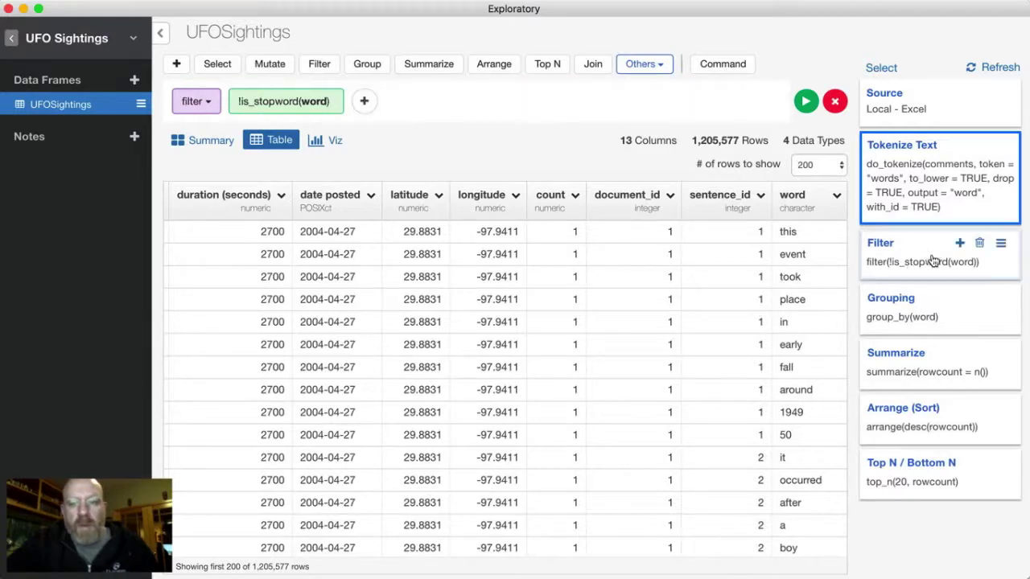
scroll(747, 322, right, 10)
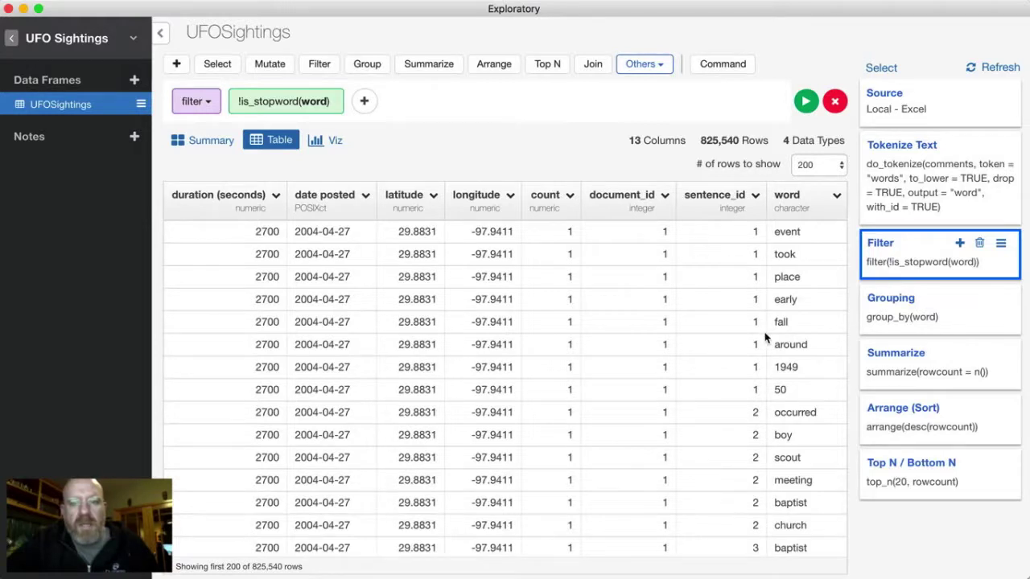
- Review the table at the Grouping, Summarize, Arrange and Top N steps, reading through the 20 most frequent words
click(891, 319)
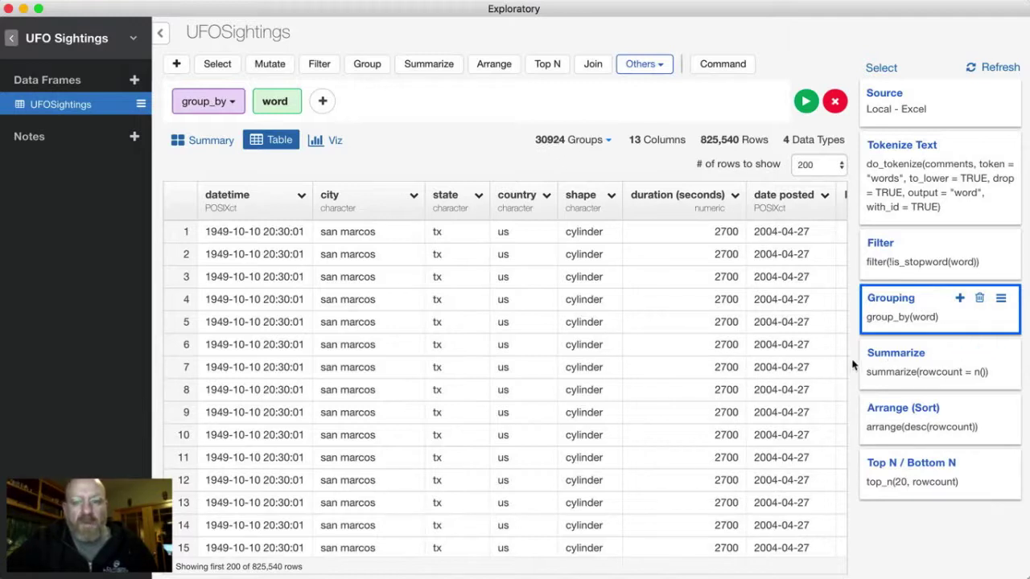
click(891, 372)
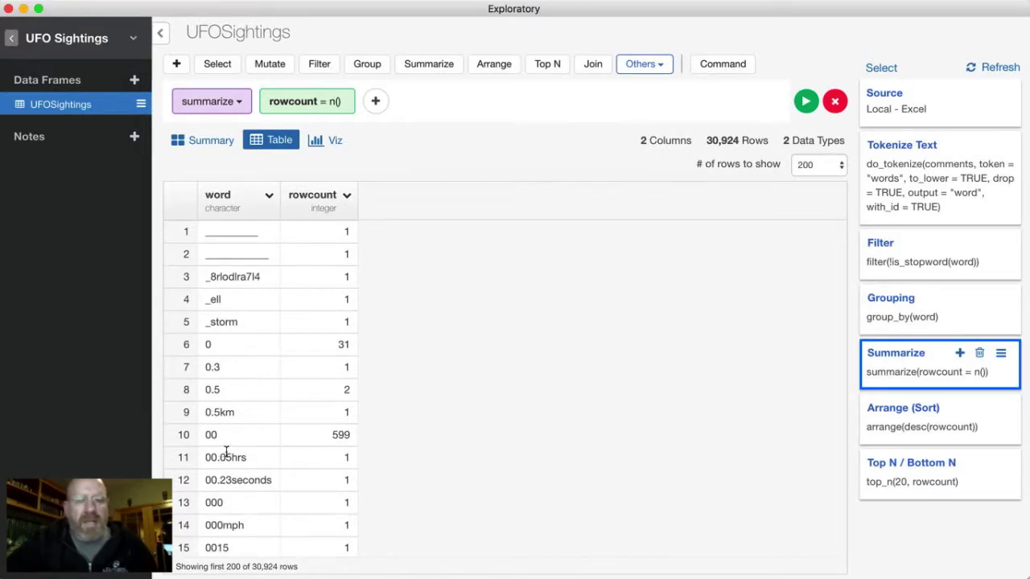
click(907, 436)
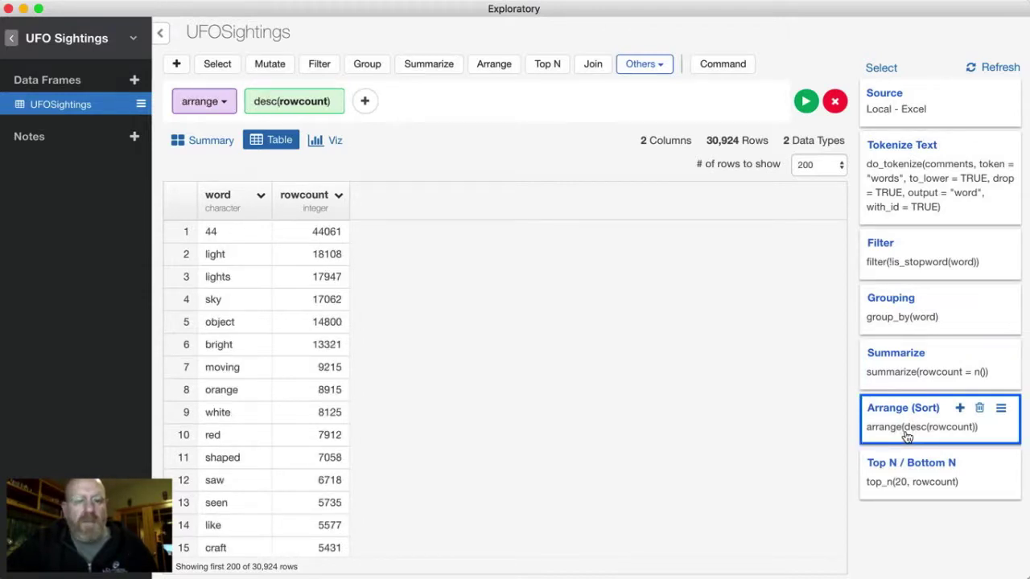
click(906, 481)
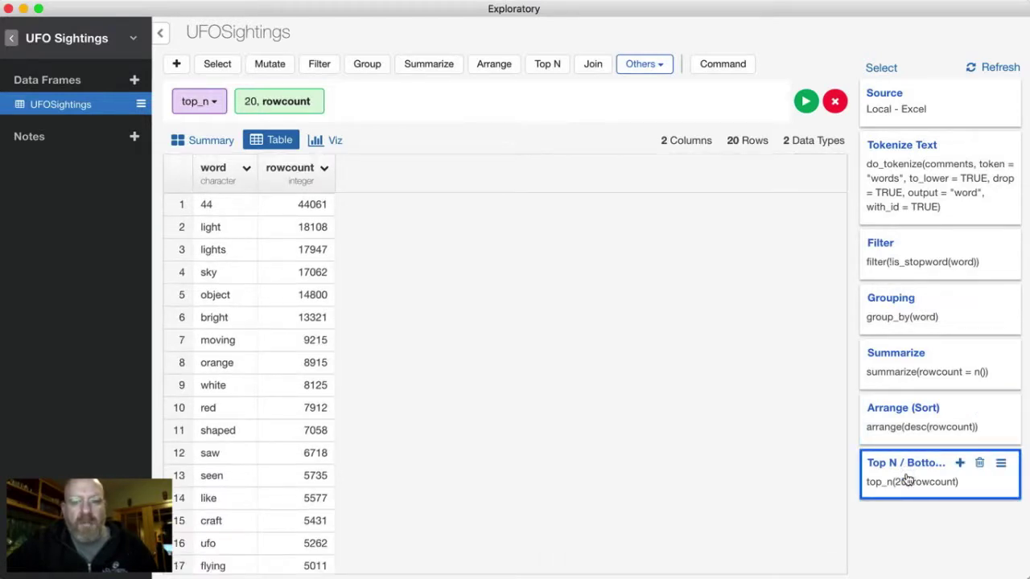
scroll(590, 464, down, 2)
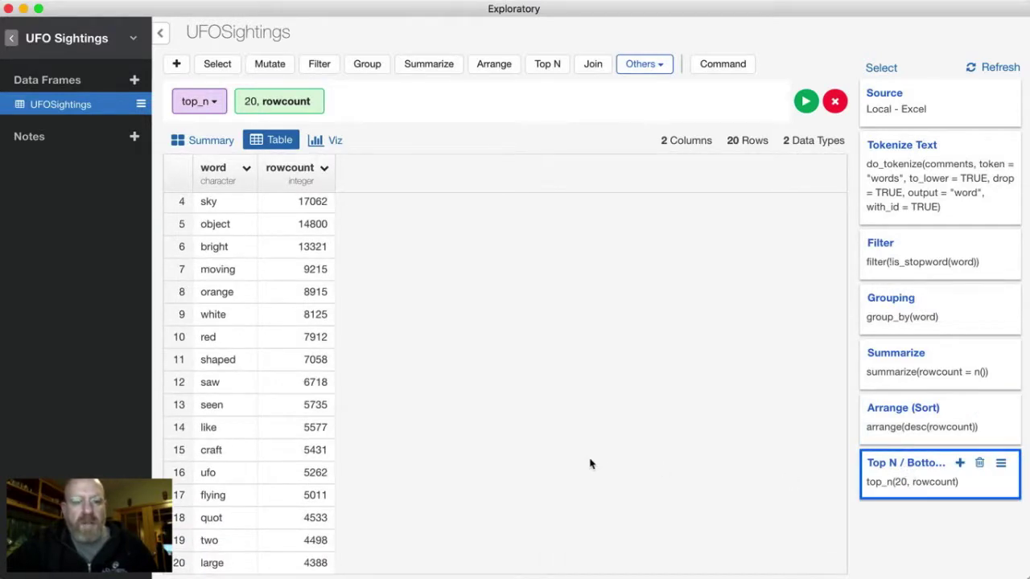
scroll(590, 463, up, 2)
scroll(590, 463, down, 2)
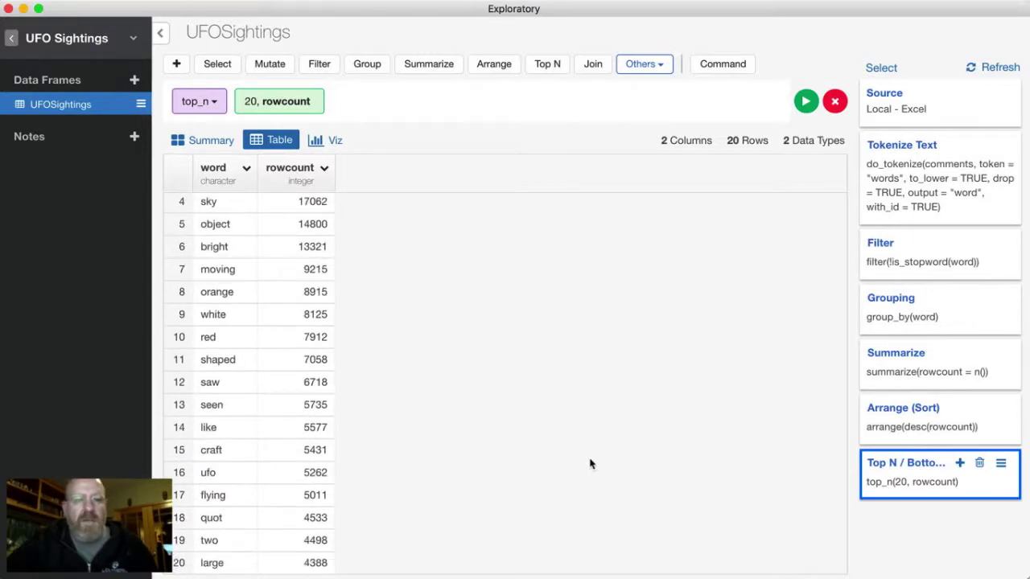
scroll(590, 463, up, 2)
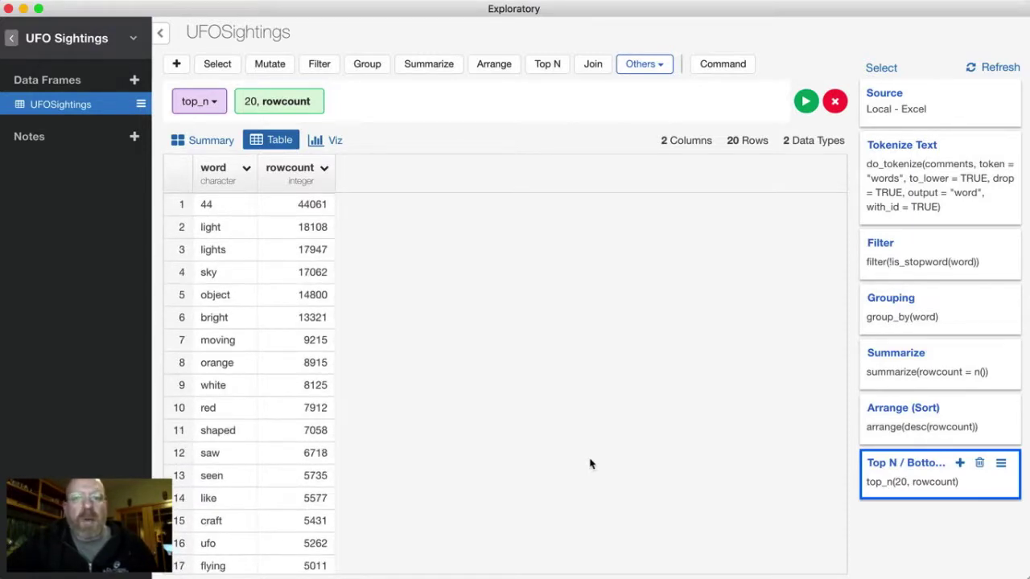